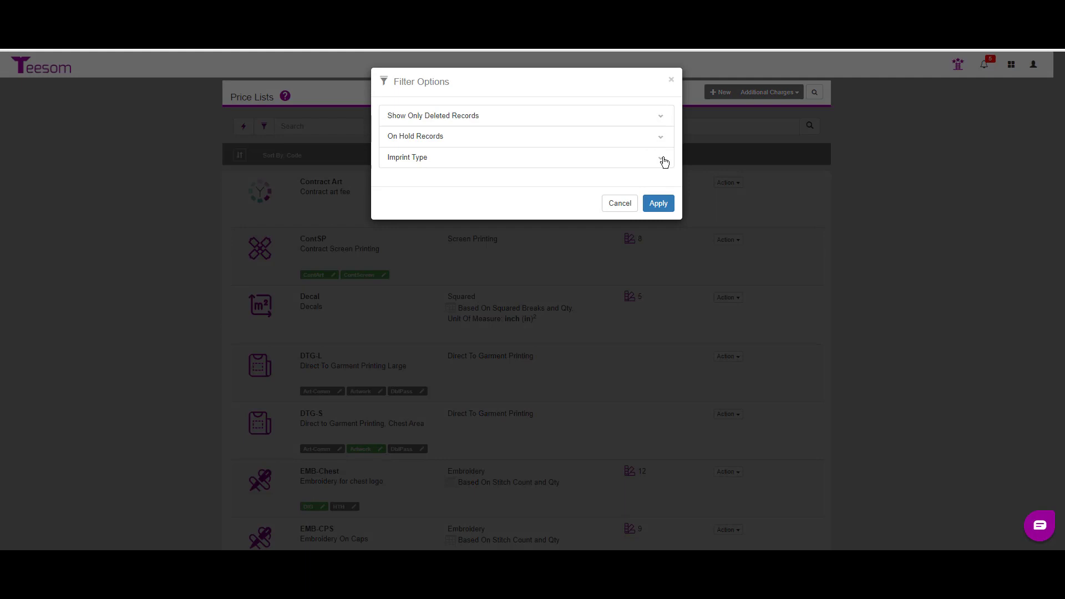
Filter the price lists to show only those with the Heat Pressing imprint type
left_click(665, 161)
left_click(618, 223)
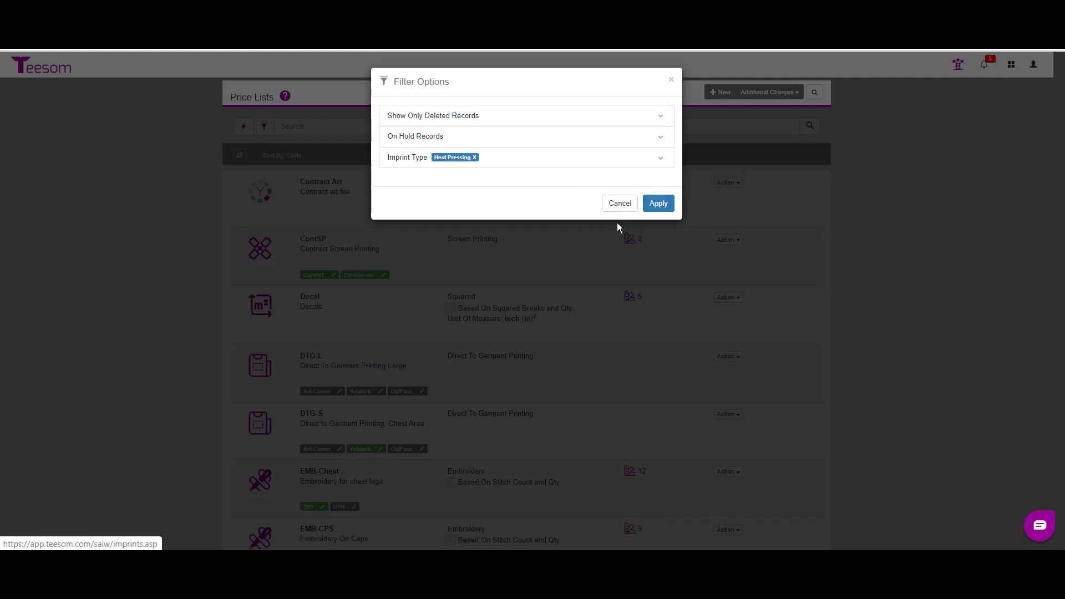
left_click(661, 207)
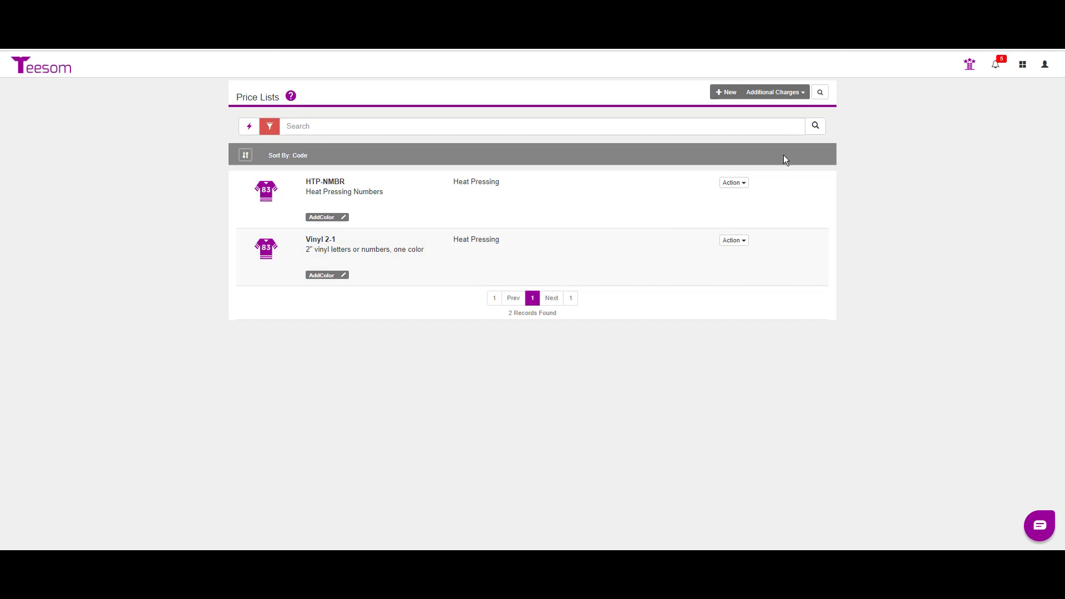
Review the required and general settings of the HTP-NMBR price list, including its sales category options, and save it without edits
left_click(739, 188)
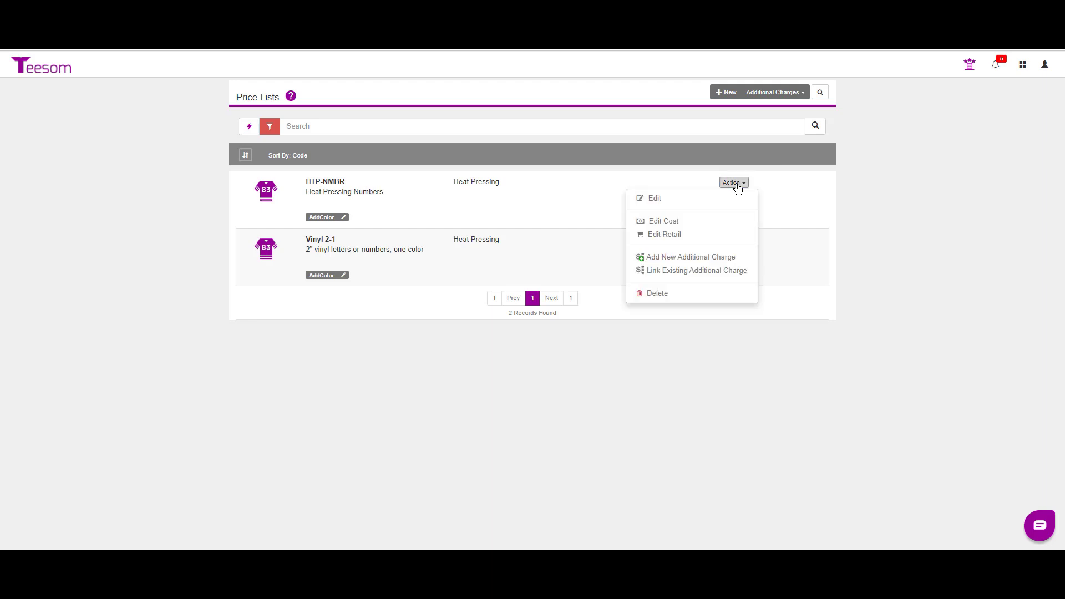
left_click(669, 206)
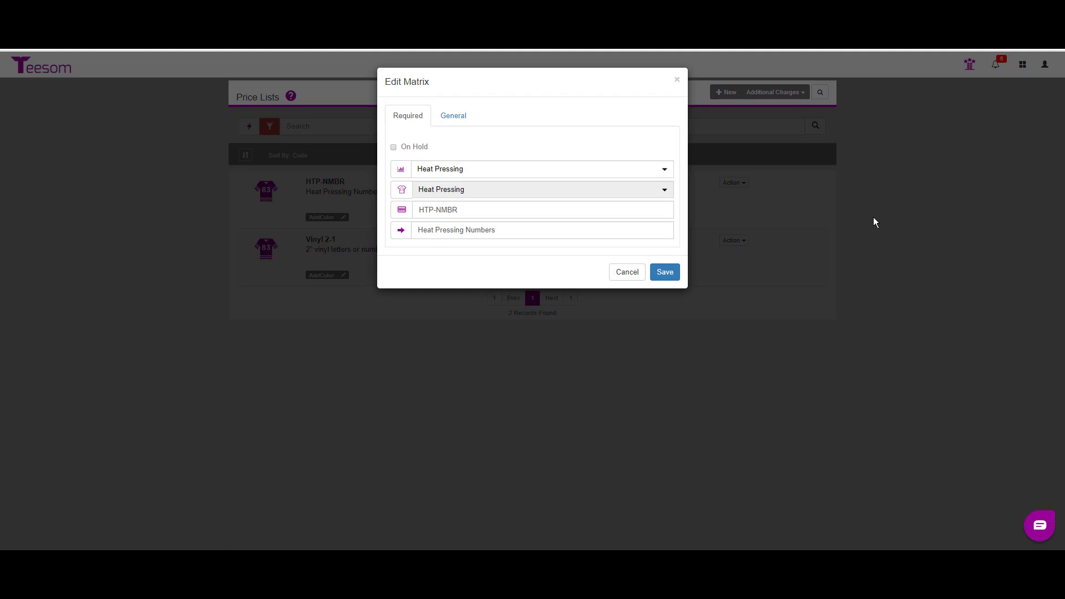
left_click(490, 168)
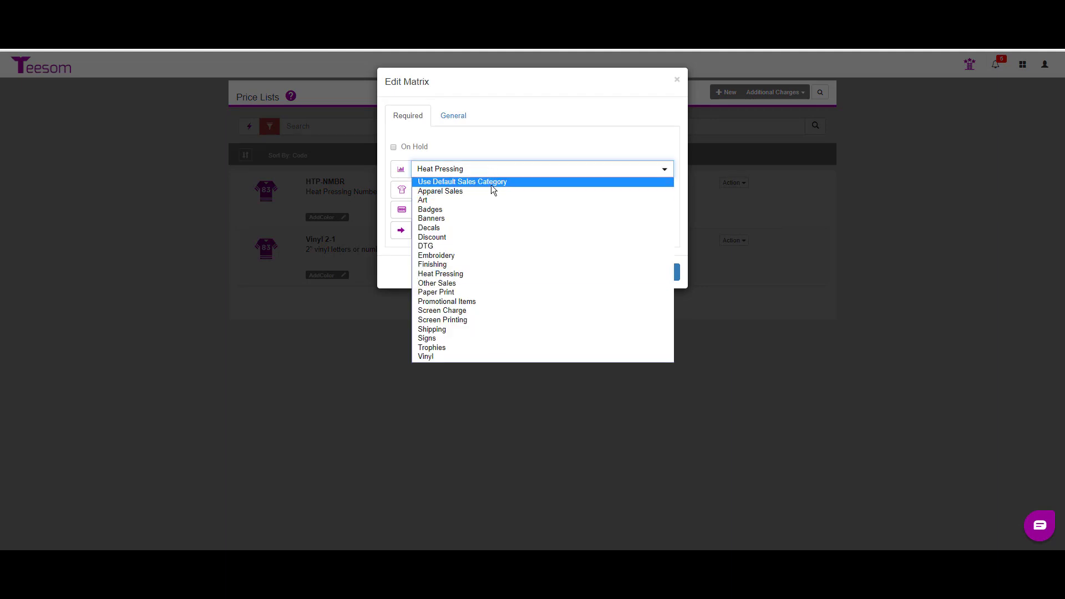
left_click(530, 140)
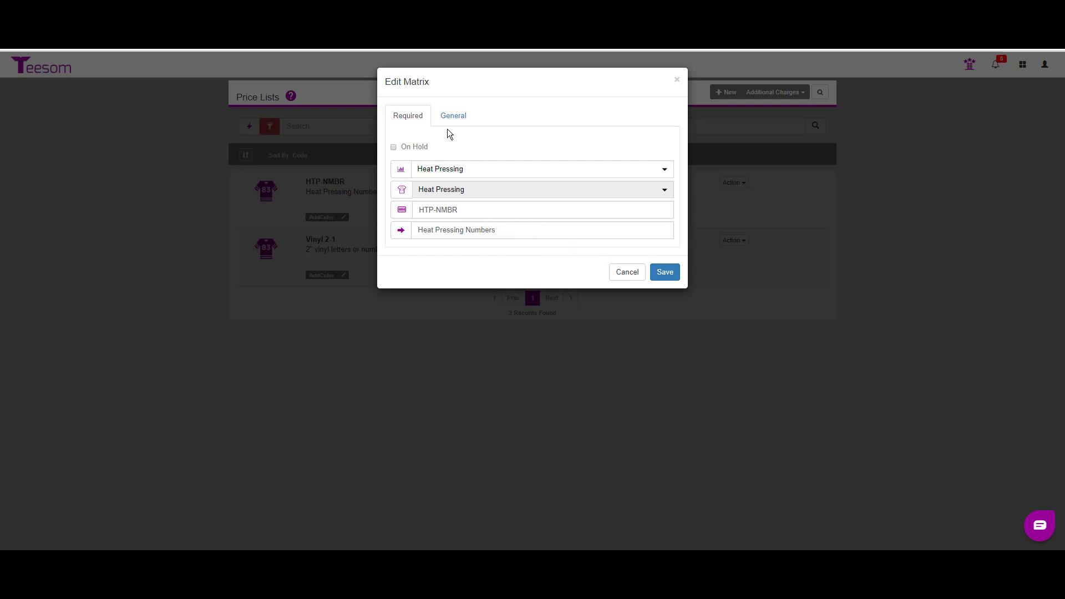
left_click(456, 114)
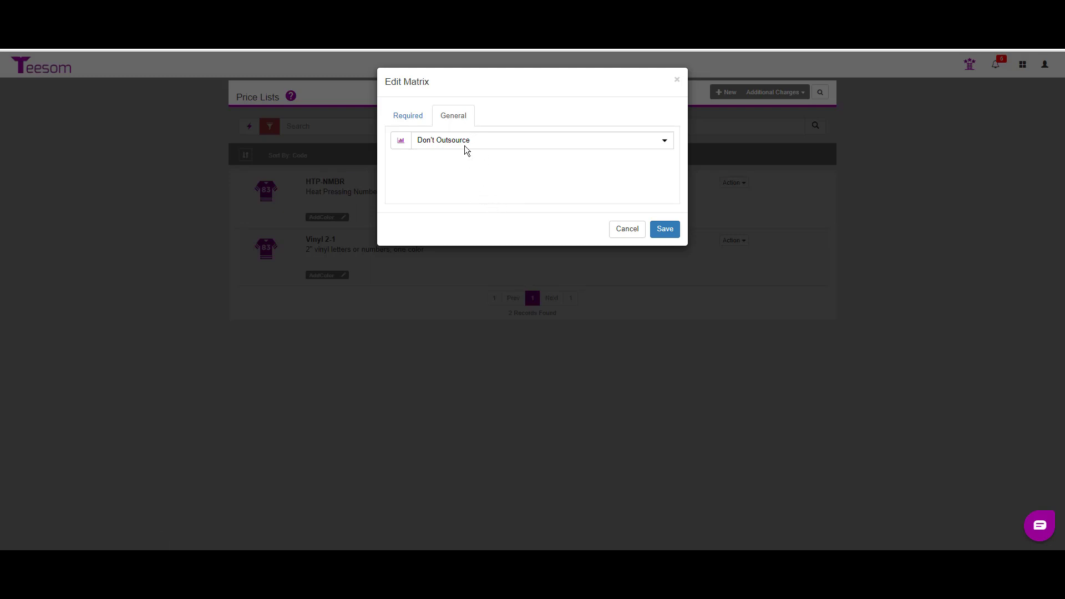
left_click(409, 119)
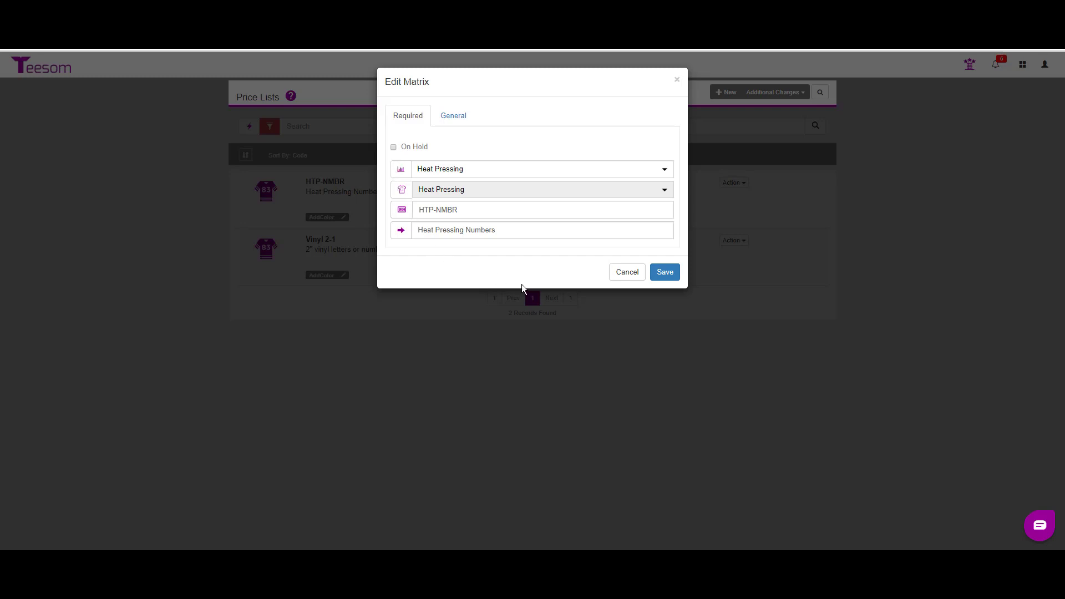
left_click(665, 273)
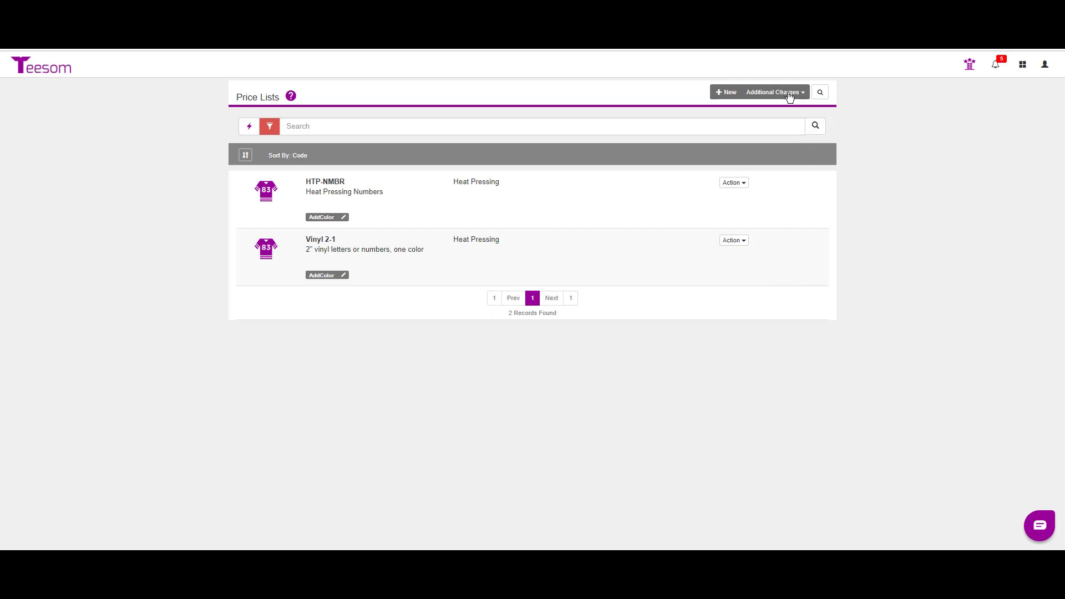
Start a new price list with Heat Pressing as both the sales category and the imprint type
left_click(727, 94)
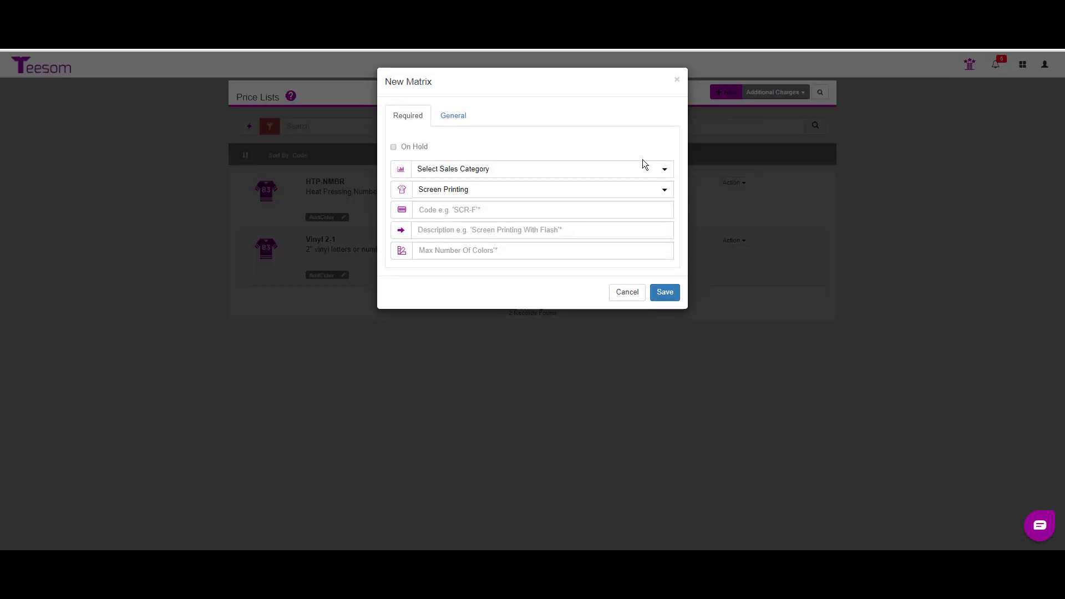
left_click(566, 168)
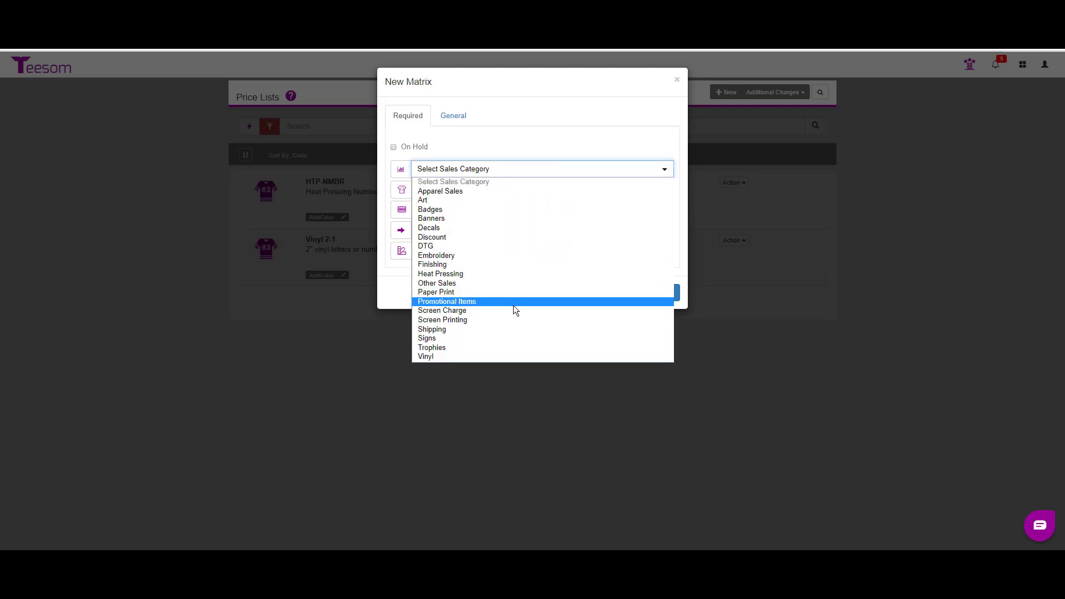
left_click(488, 274)
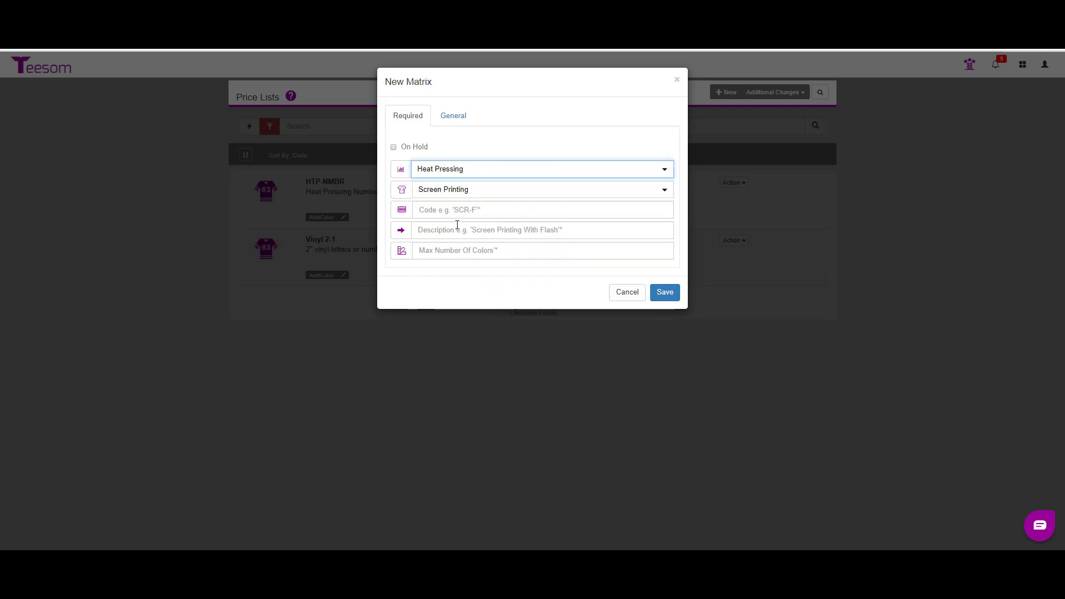
left_click(448, 189)
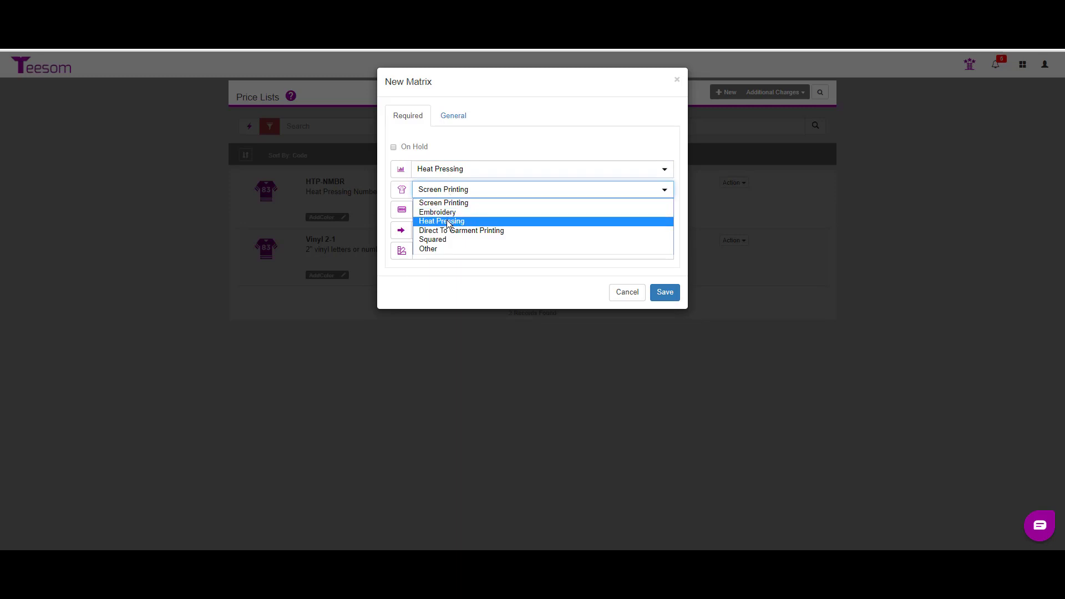
left_click(448, 222)
Give the new price list the code HTP-NAMES and the description "Heat press Names", and save it
left_click(437, 211)
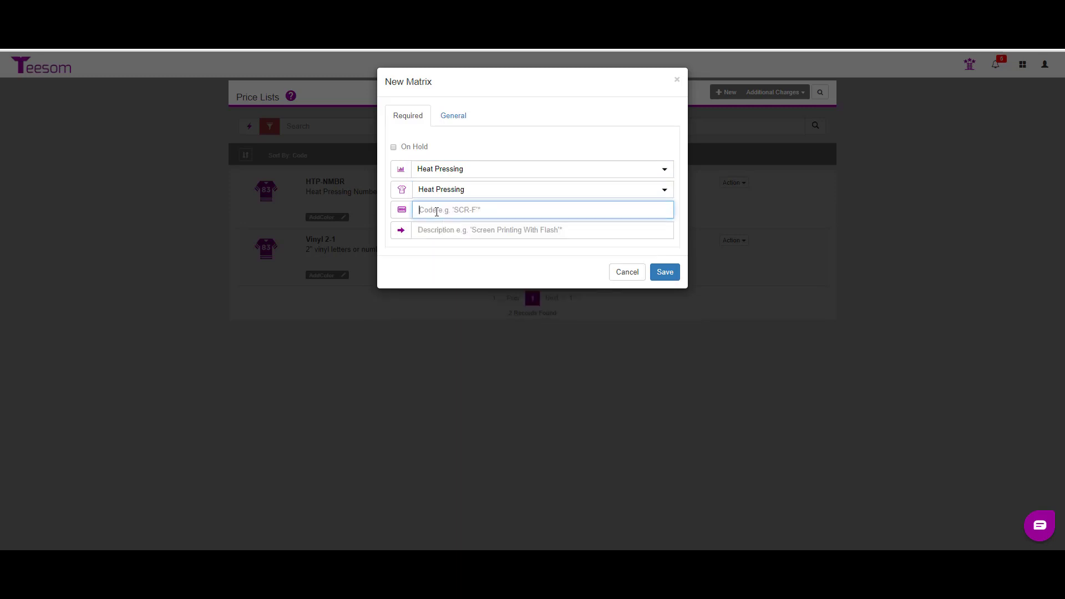
type("HTP-Names")
key("BackSpace")
key("BackSpace")
key("BackSpace")
key("BackSpace")
key("BackSpace")
type("NAMES")
left_click(436, 232)
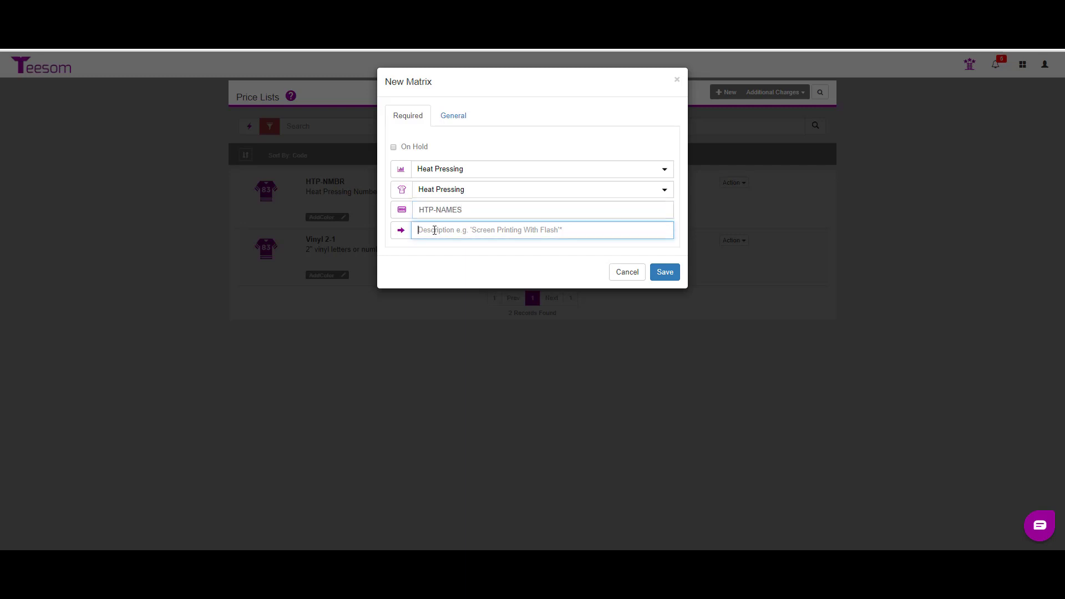
type("Heat")
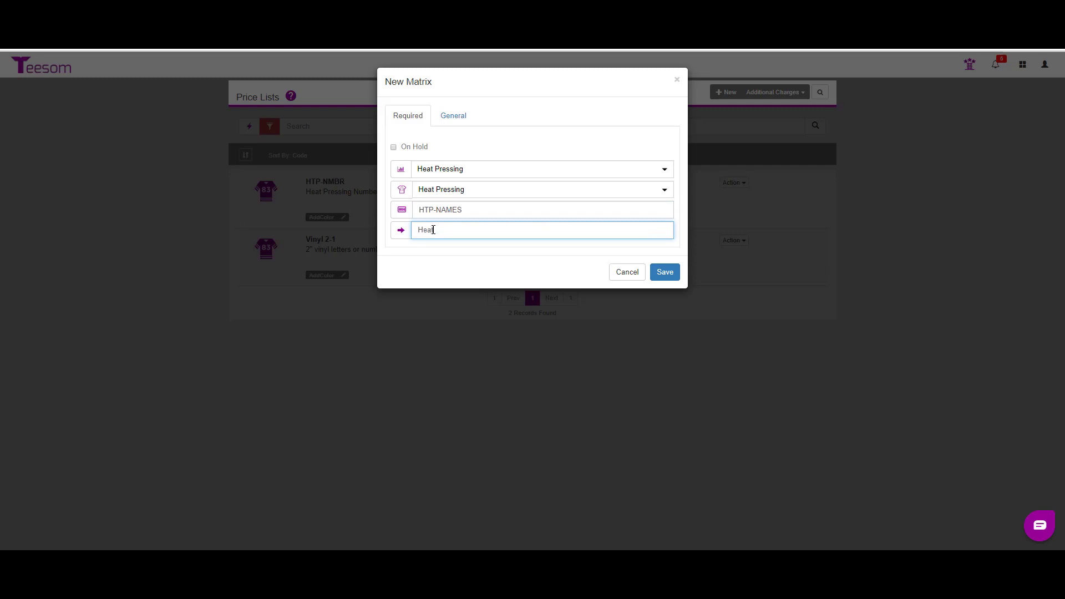
type("press Names")
left_click(672, 282)
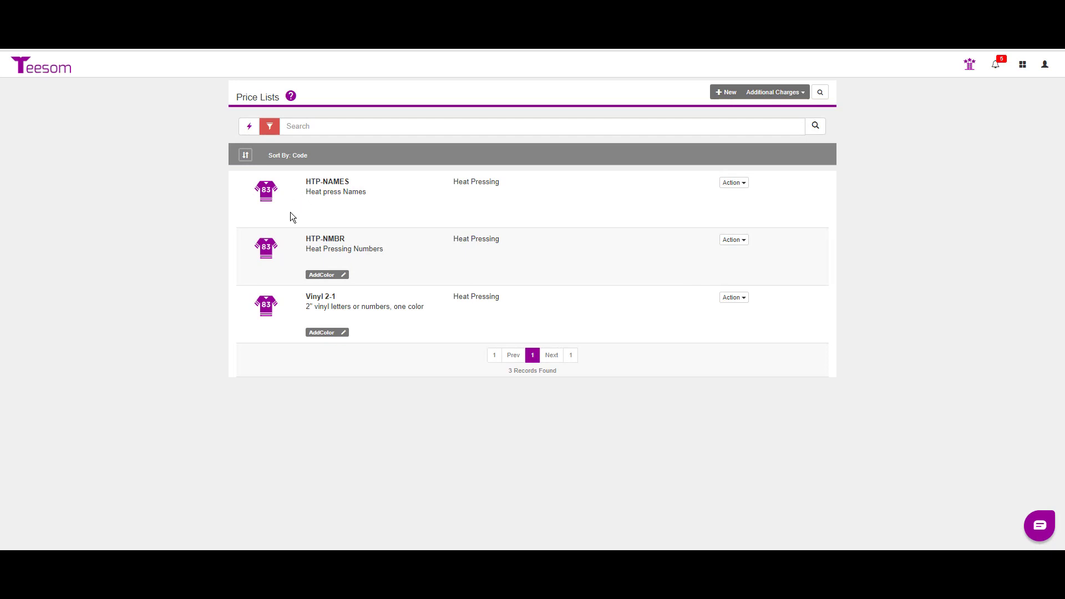
Add a cost row to the HTP-NAMES price list with minimum quantity 0 and amount 1.25, and save the cost
left_click(736, 185)
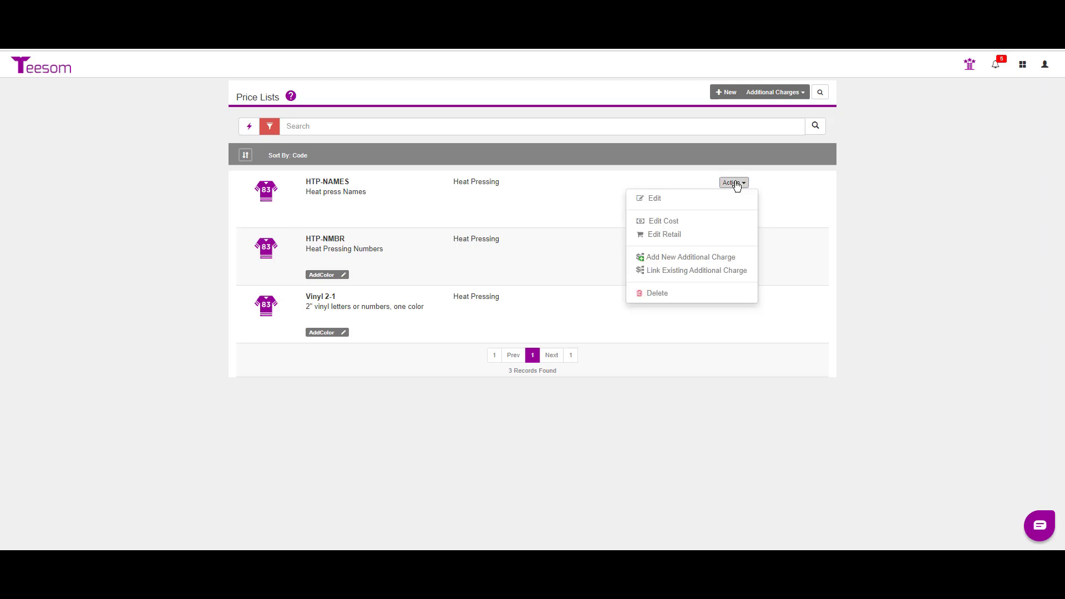
left_click(681, 224)
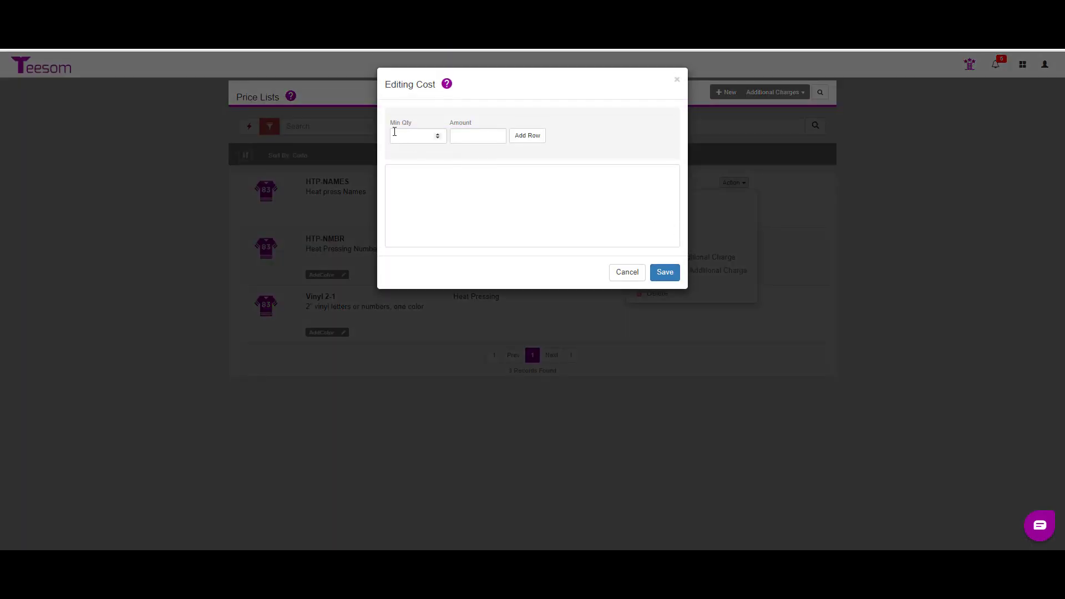
left_click(395, 133)
type("0")
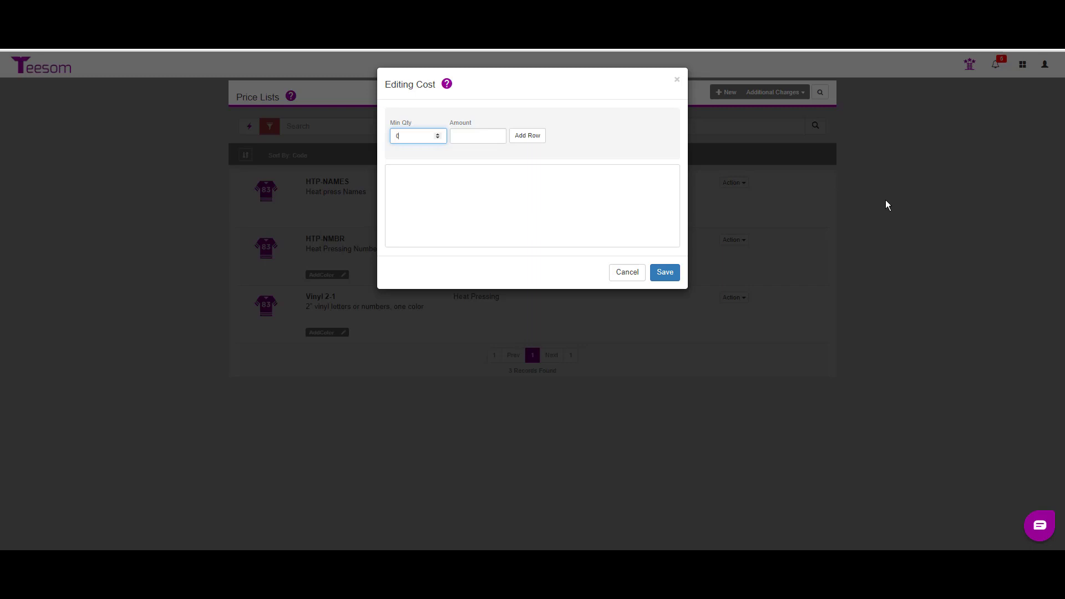
key("Tab")
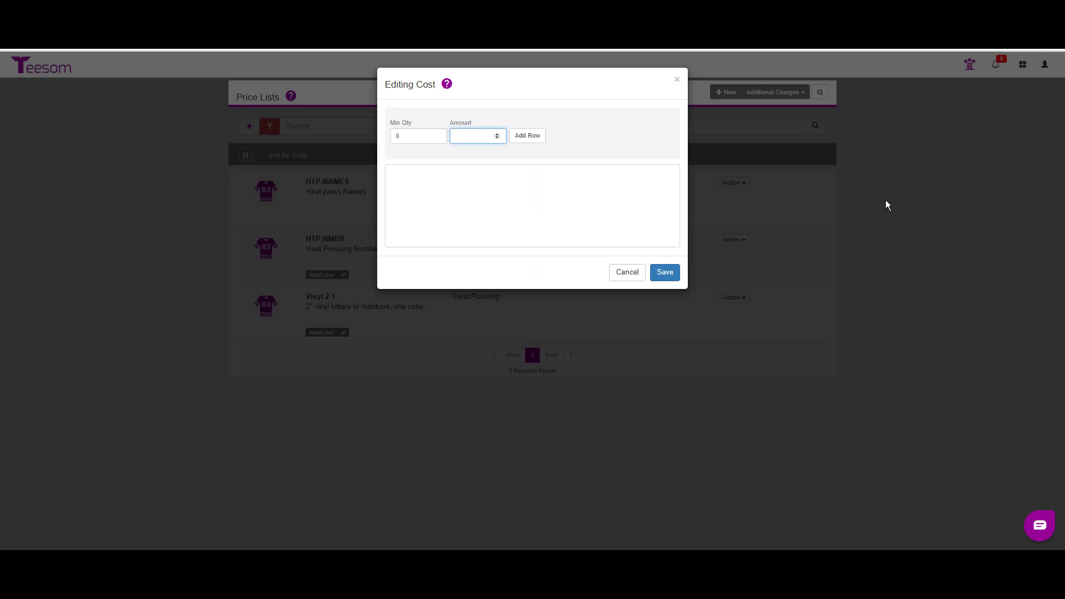
type("1.25")
left_click(527, 135)
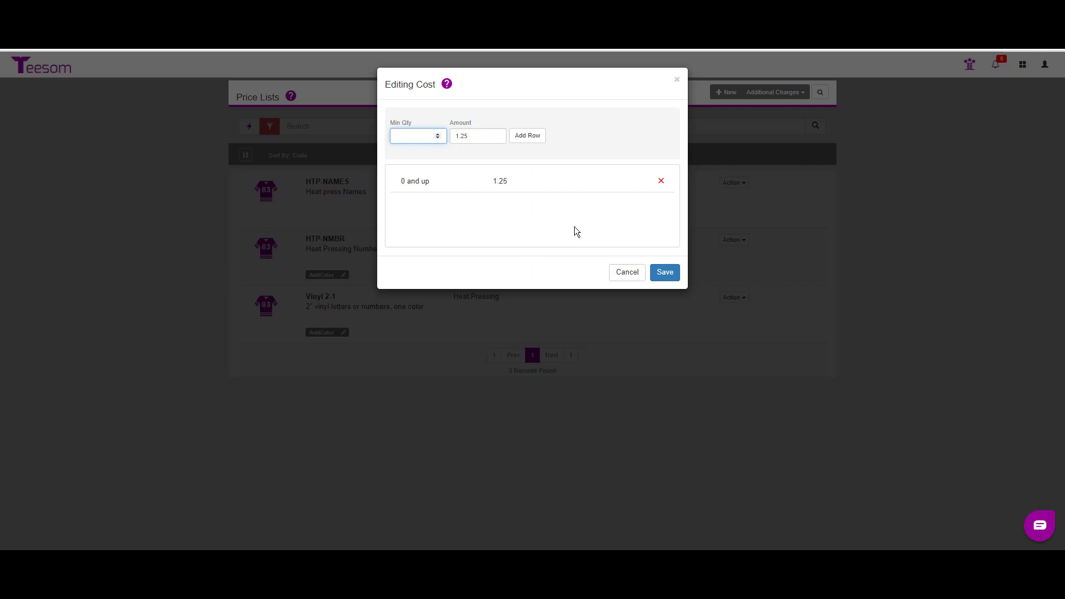
left_click(668, 274)
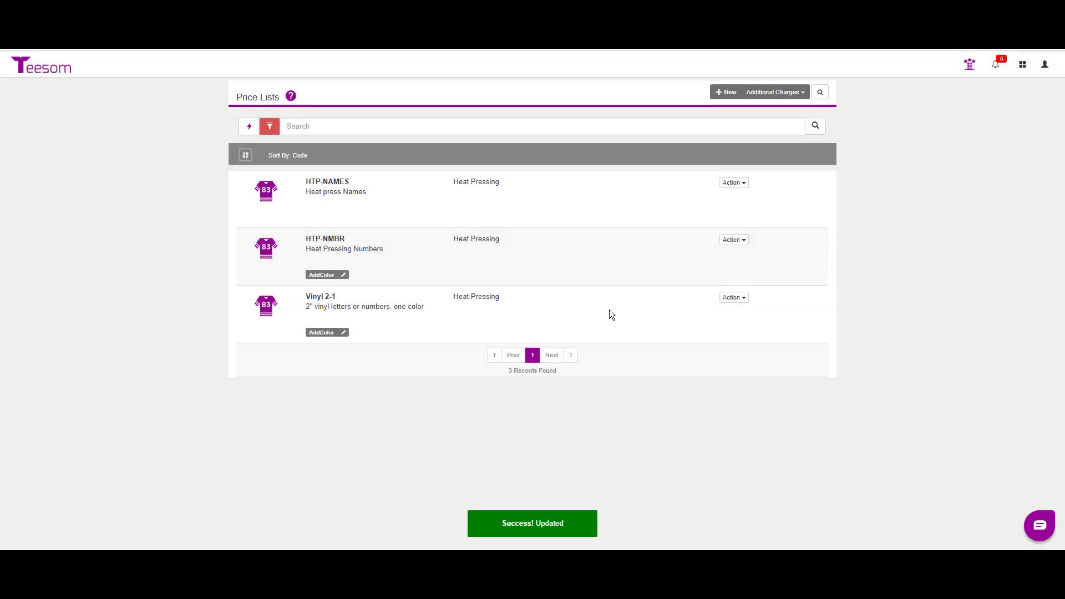
Add a retail price row to HTP-NAMES with minimum quantity 0 and amount 5.0
left_click(732, 183)
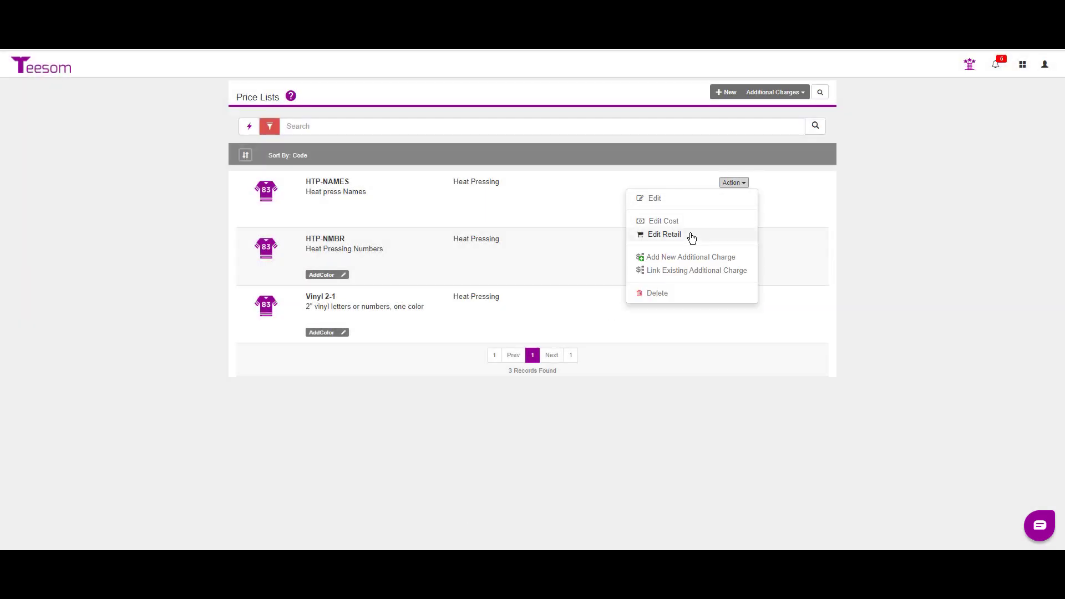
left_click(690, 238)
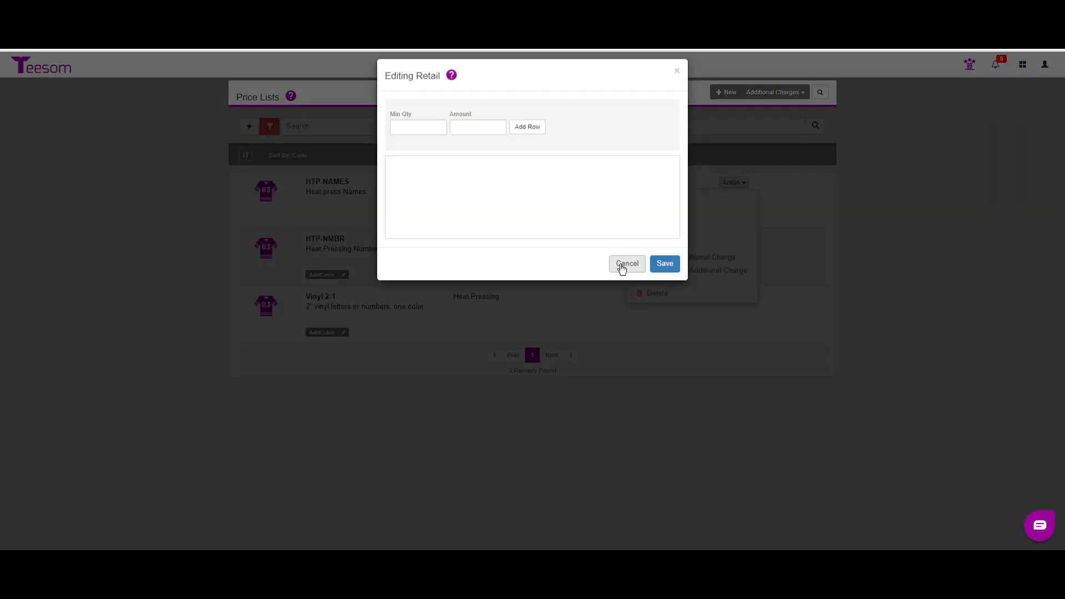
left_click(413, 139)
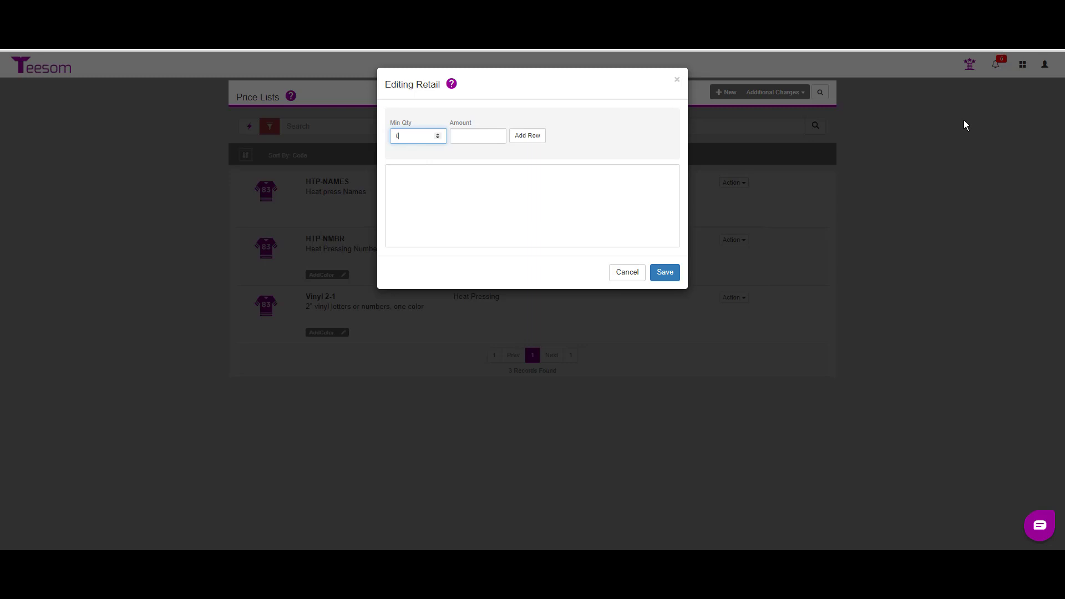
key("Tab")
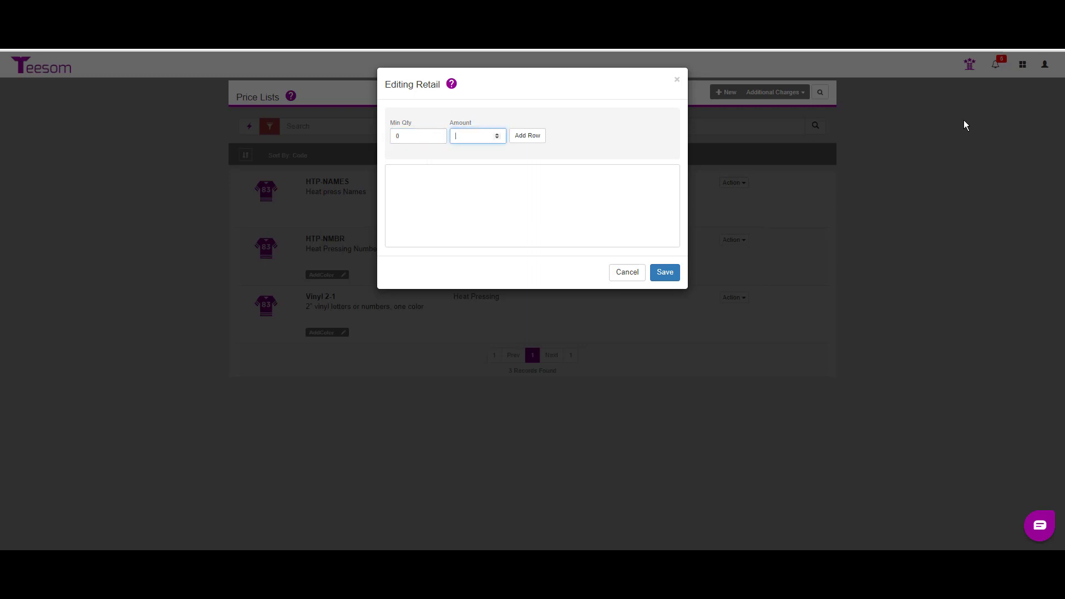
type("5.0")
left_click(525, 138)
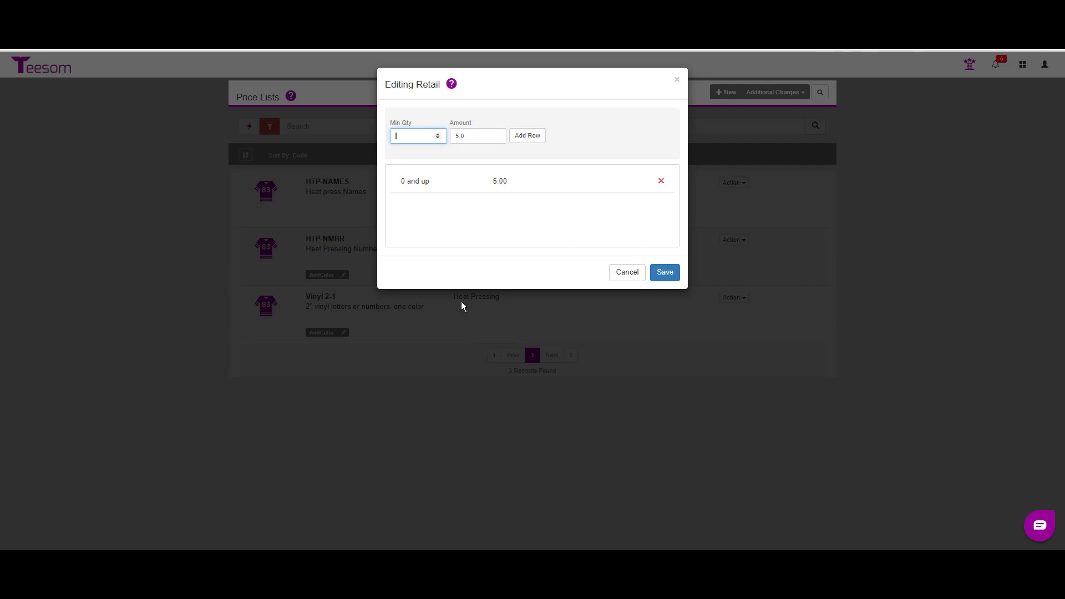
Add a second retail quantity break with minimum quantity 24 and amount 4.5
type("24")
key("Tab")
type("4")
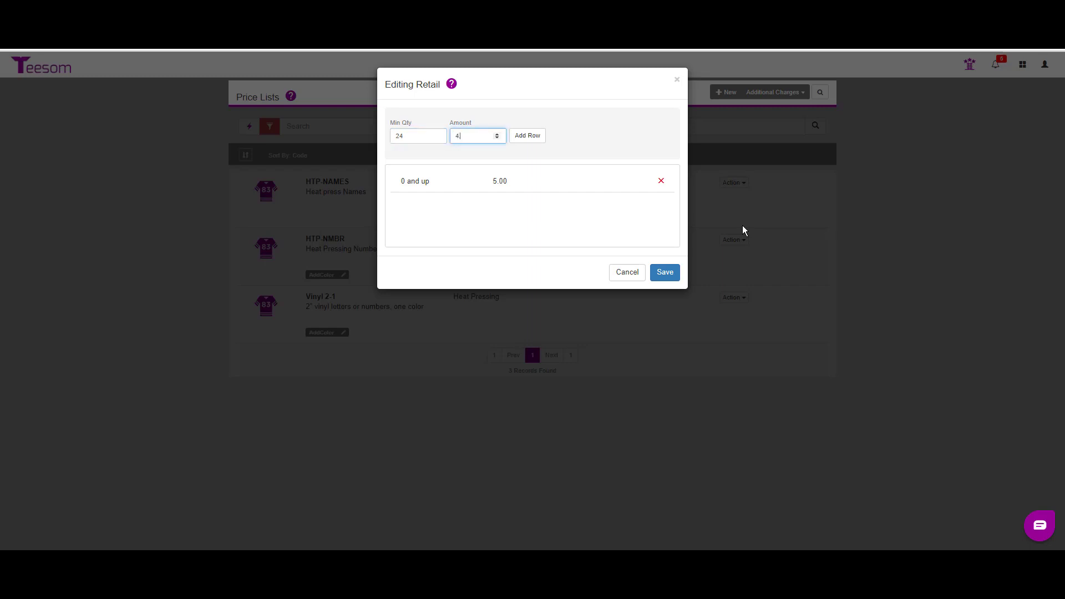
type(".5")
left_click(524, 136)
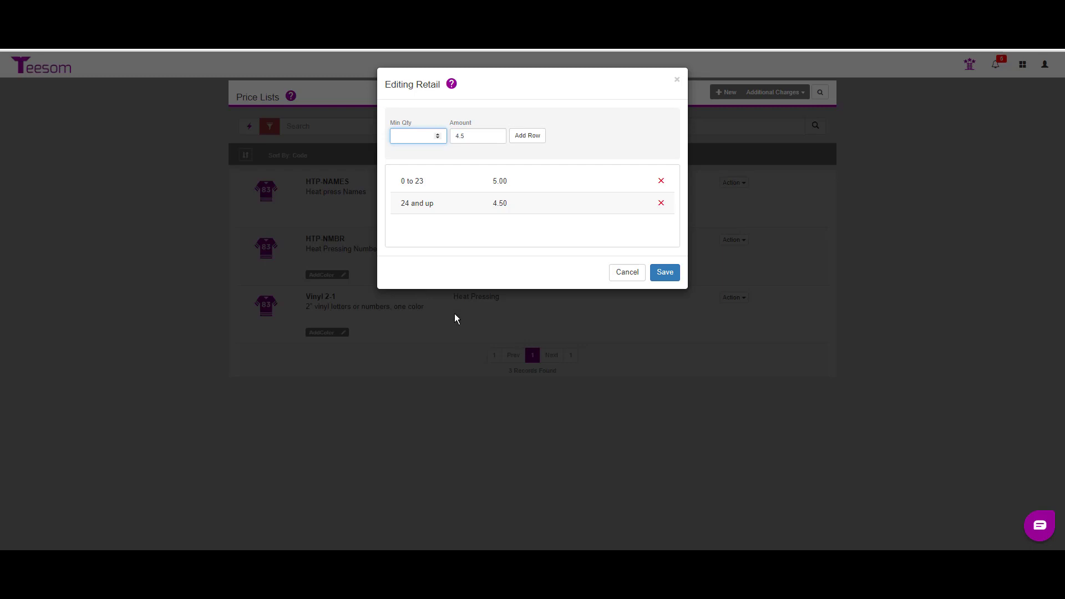
Add a third retail quantity break with minimum quantity 48 and amount 4.00, and save the retail prices
type("48")
key("Tab")
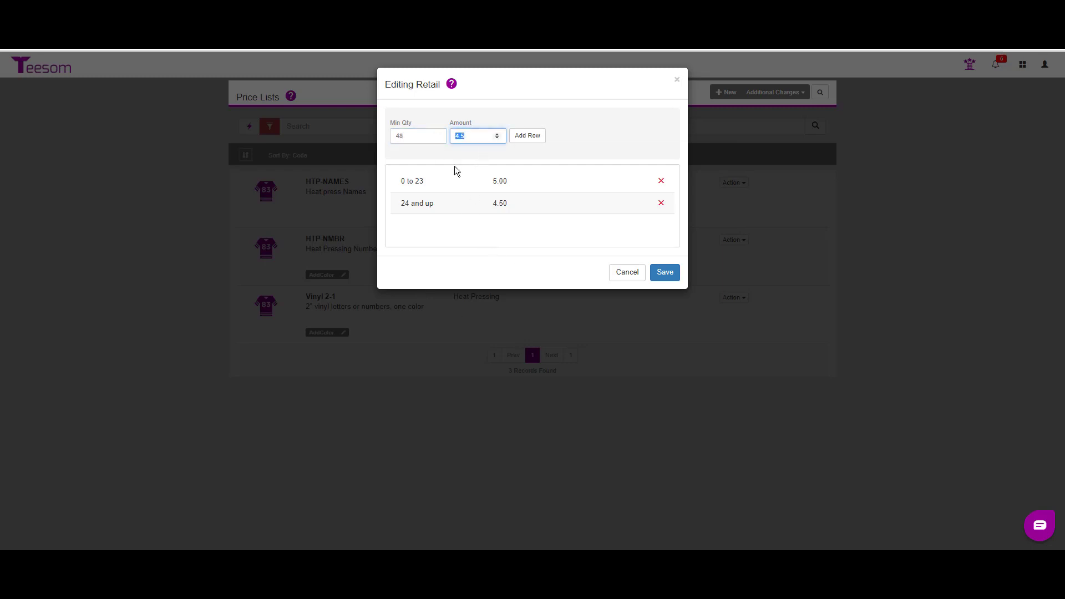
type("4.00")
left_click(539, 137)
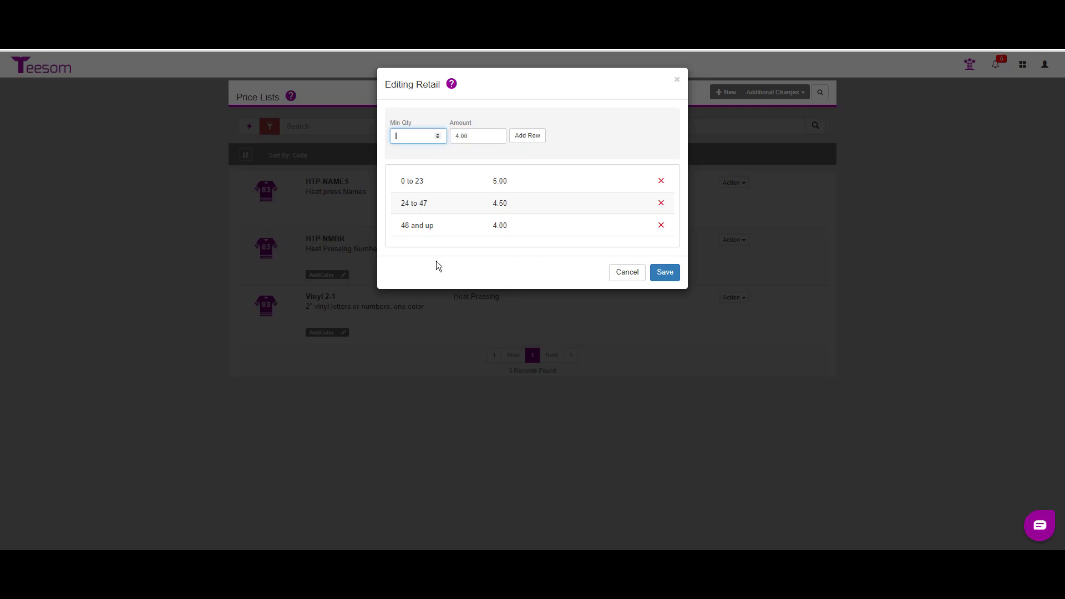
left_click(669, 276)
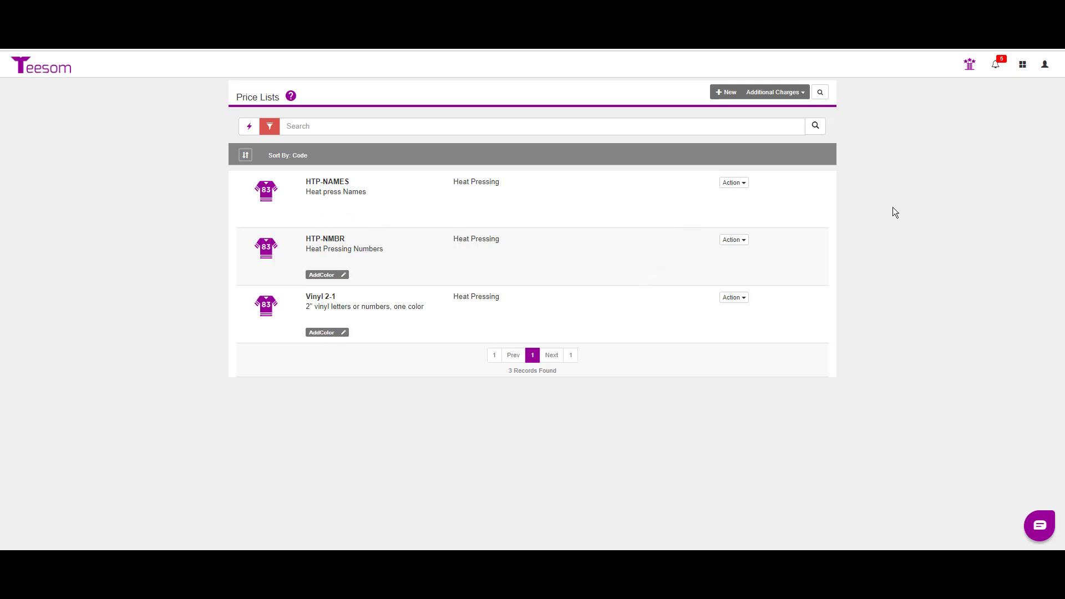
Link the existing AddColor charge to HTP-NAMES with cost .15, retail .25 and an Imprint Count link, and save
left_click(736, 185)
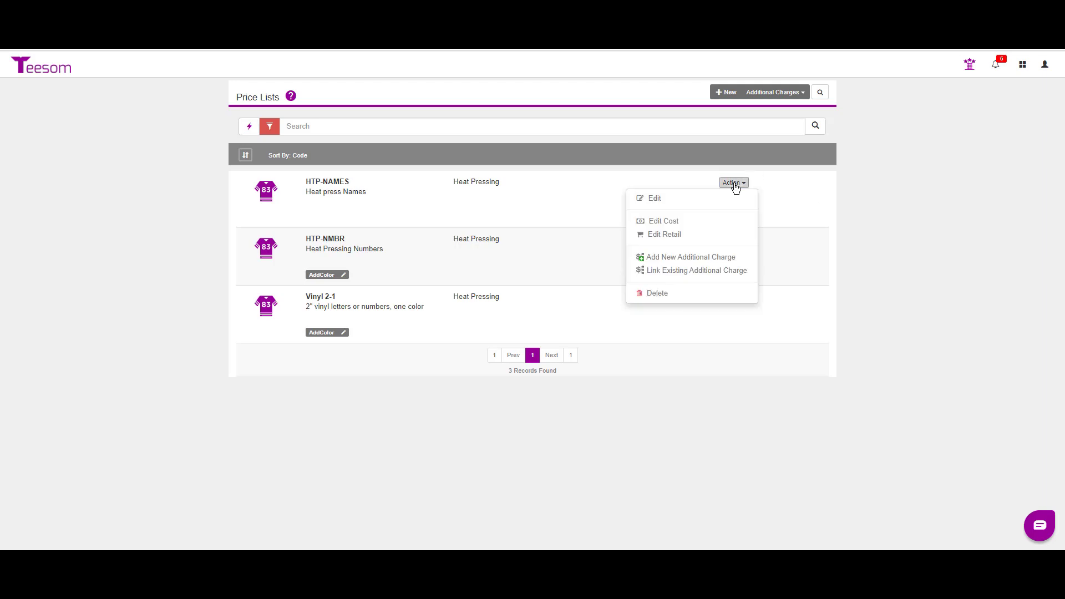
left_click(697, 271)
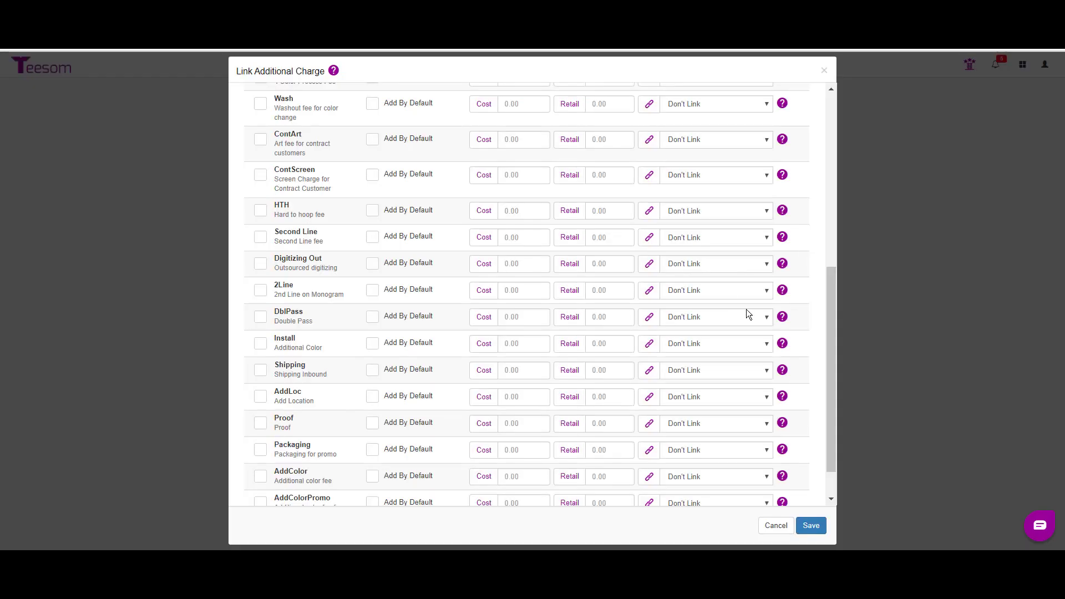
left_click_drag(829, 315, 829, 375)
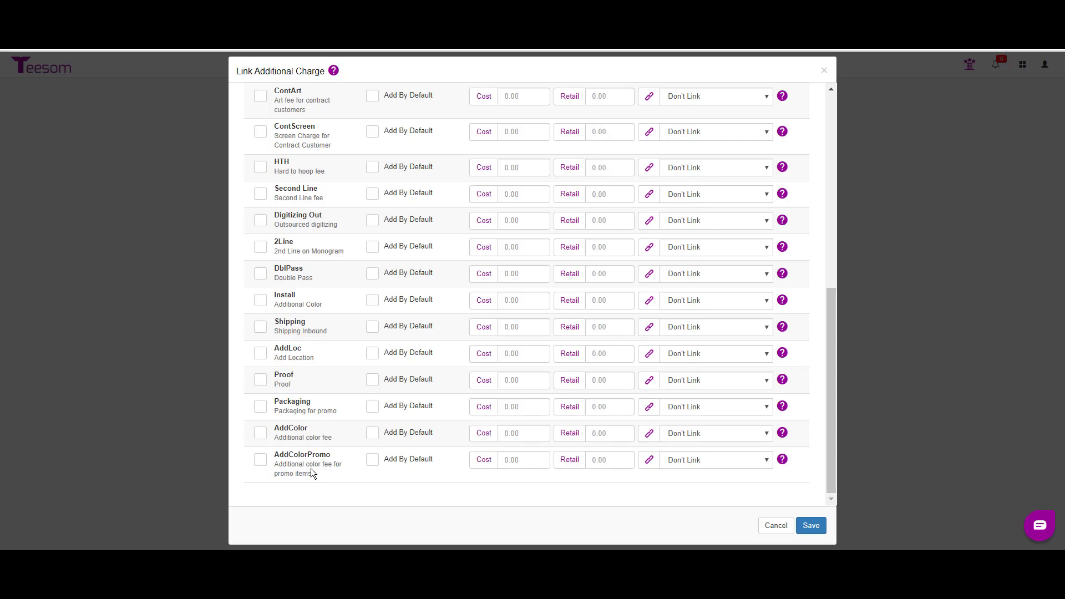
left_click(260, 432)
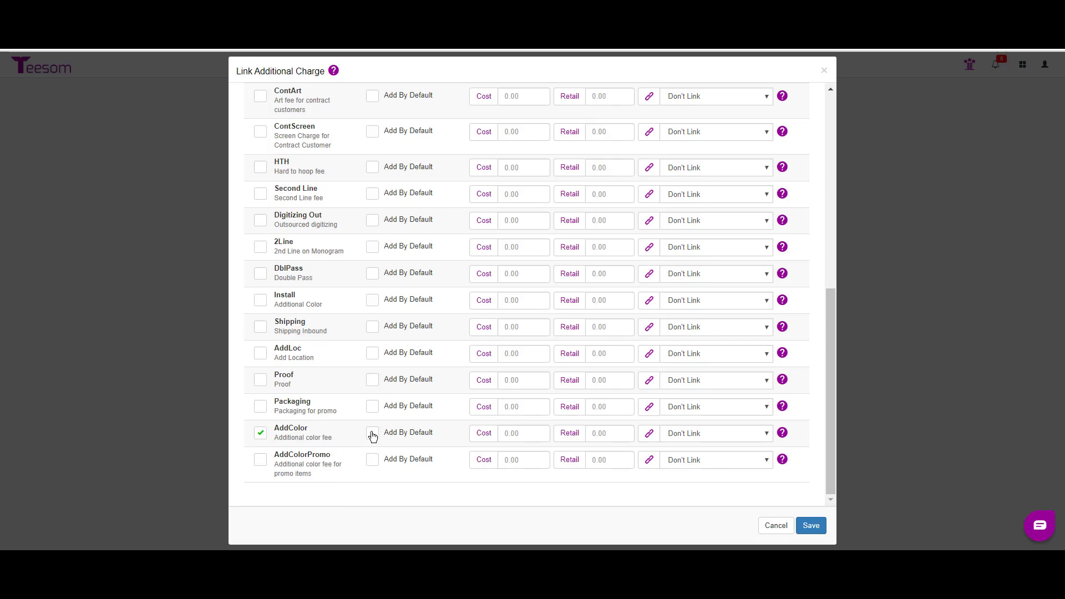
left_click(526, 433)
type(".15")
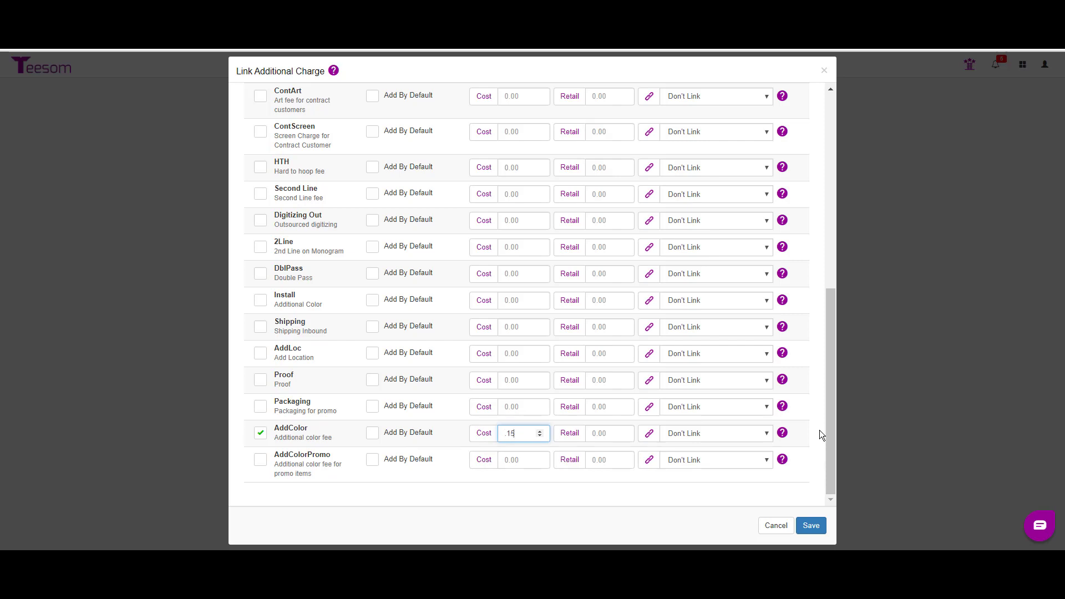
key("Tab")
type(".25")
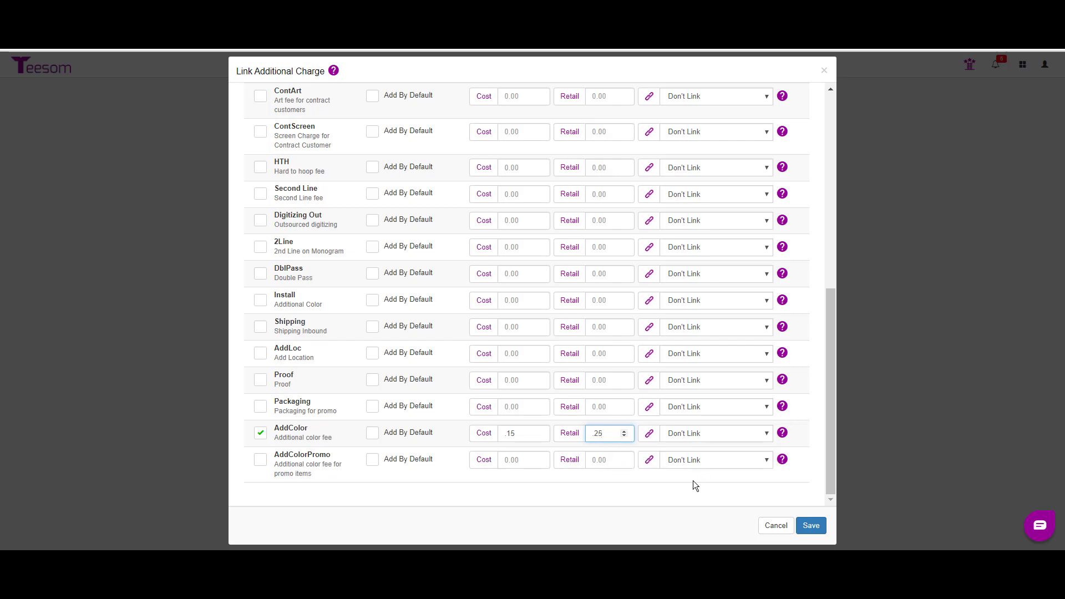
left_click(766, 433)
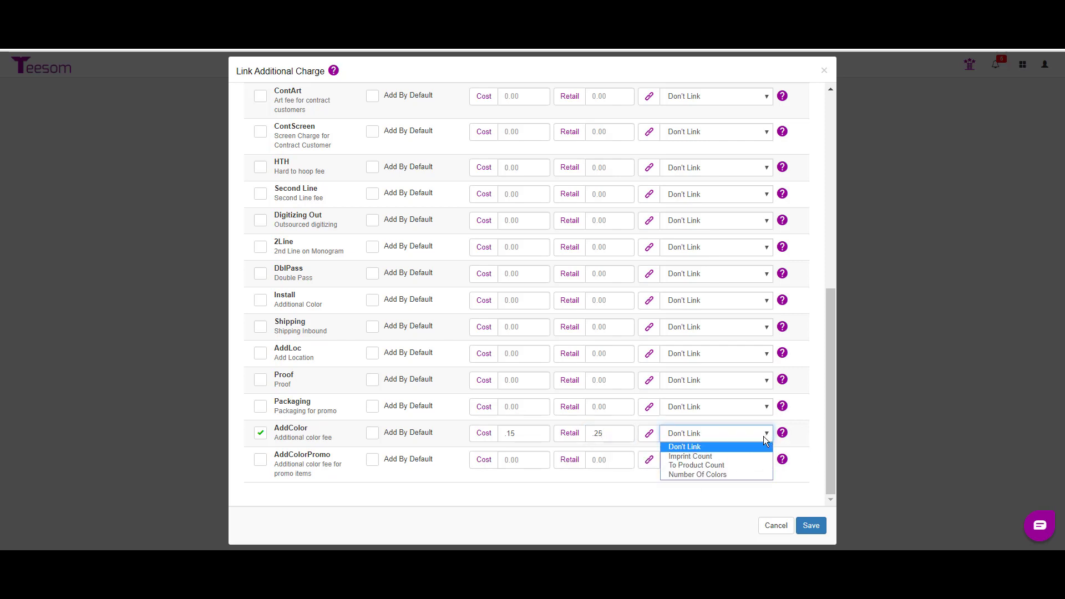
left_click(742, 458)
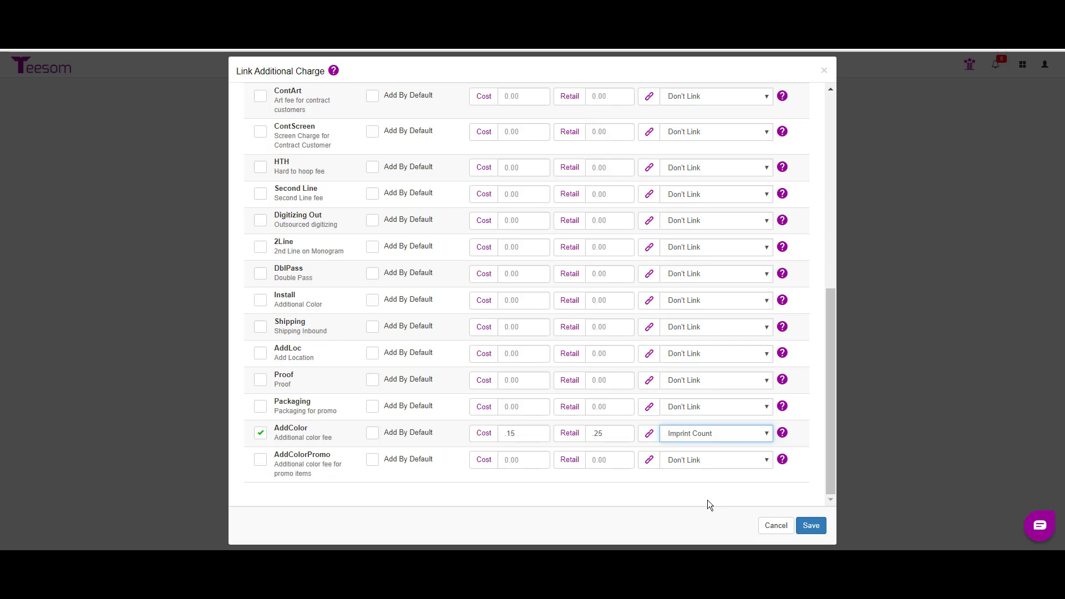
left_click(812, 527)
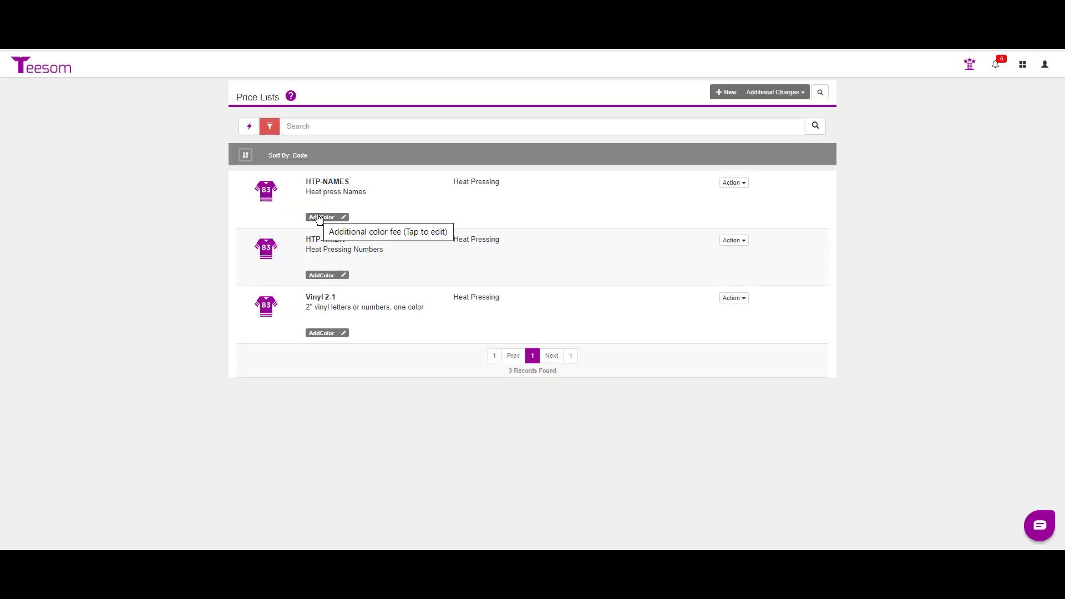
Set the AddColor charge linked to HTP-NAMES to be added by default, and save
left_click(734, 183)
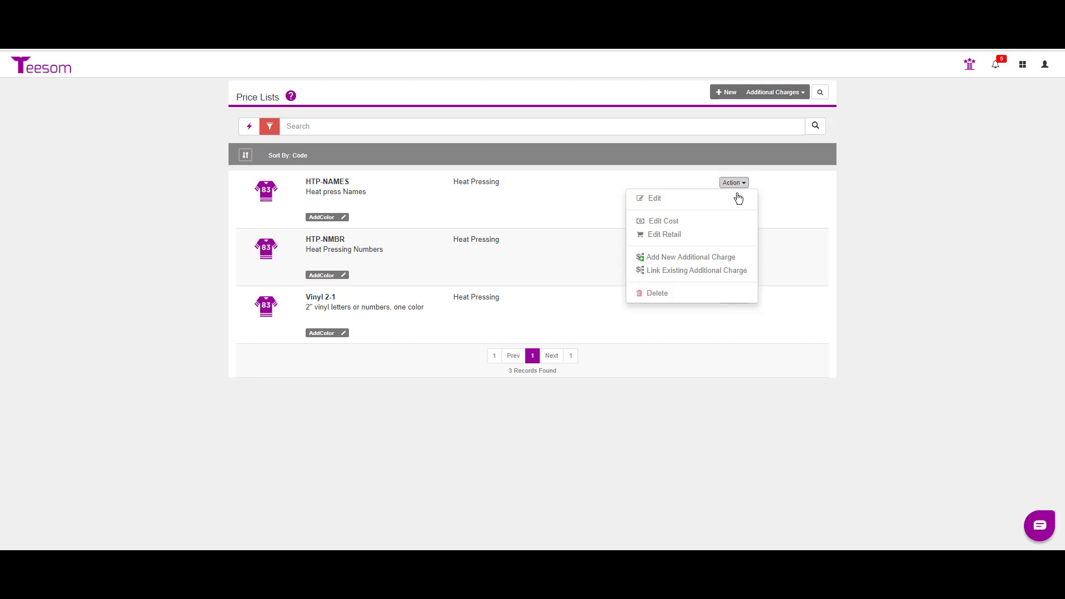
left_click(733, 272)
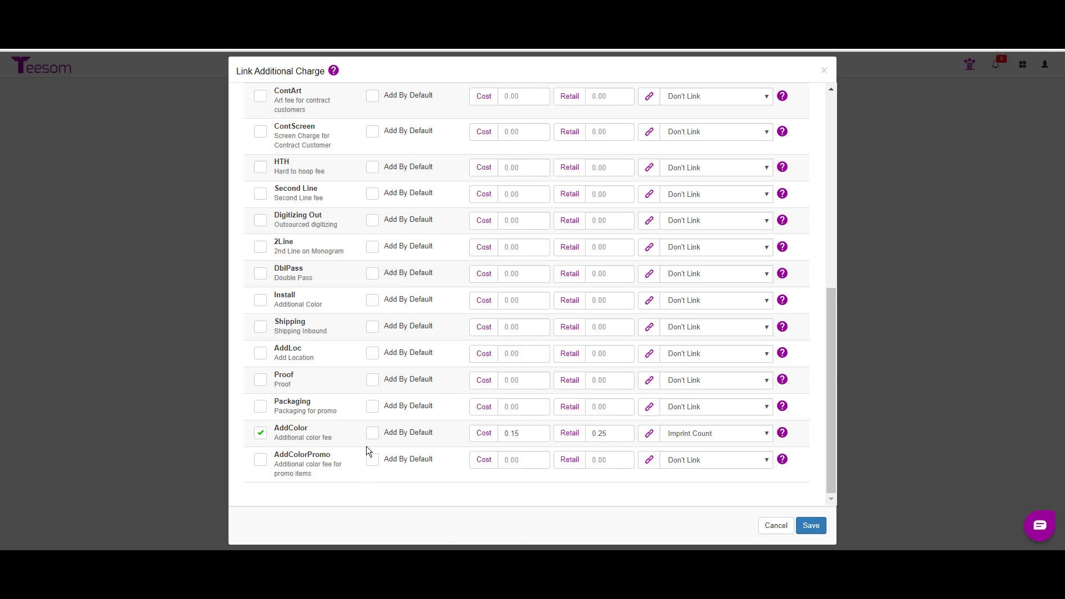
left_click(372, 434)
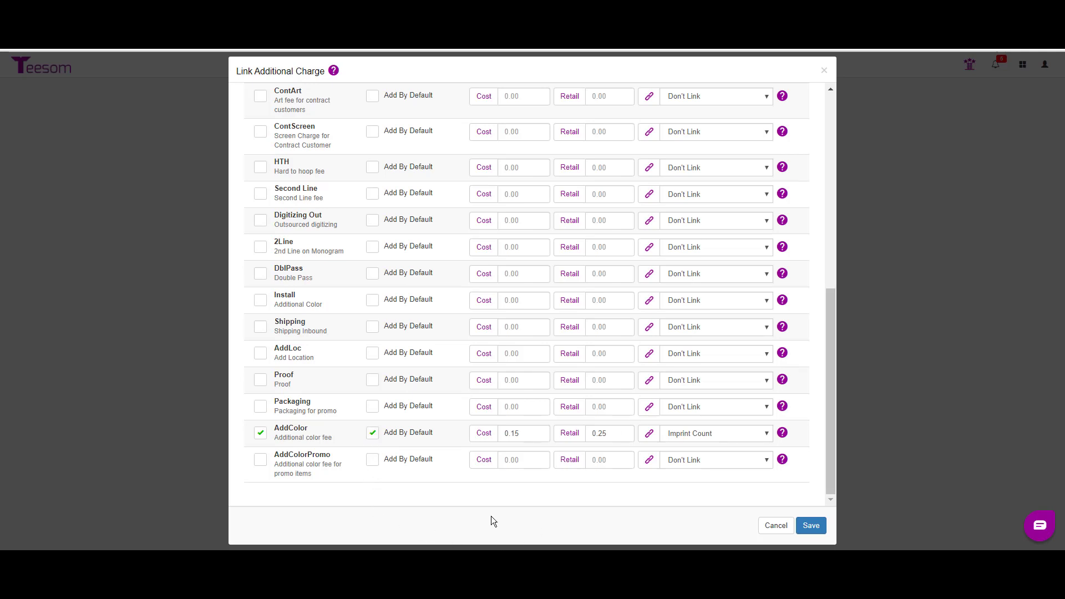
left_click(812, 527)
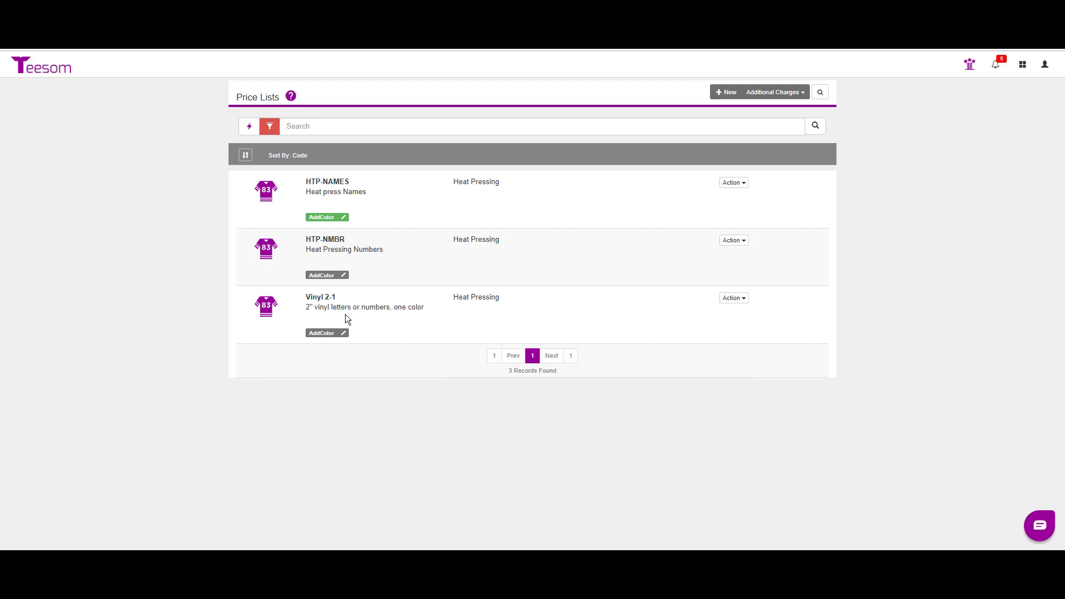
Create a Heat Pressing price list with code Vinyl 4-1 and description "4 inch vinyl letters or numbers, one color"
left_click(725, 92)
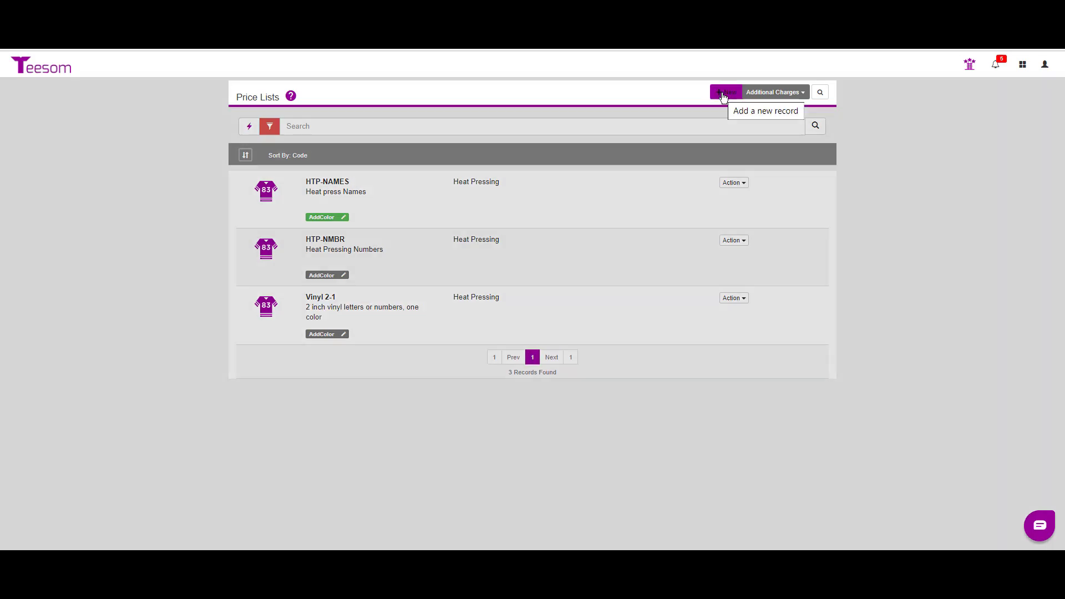
left_click(519, 167)
left_click(441, 274)
left_click(500, 189)
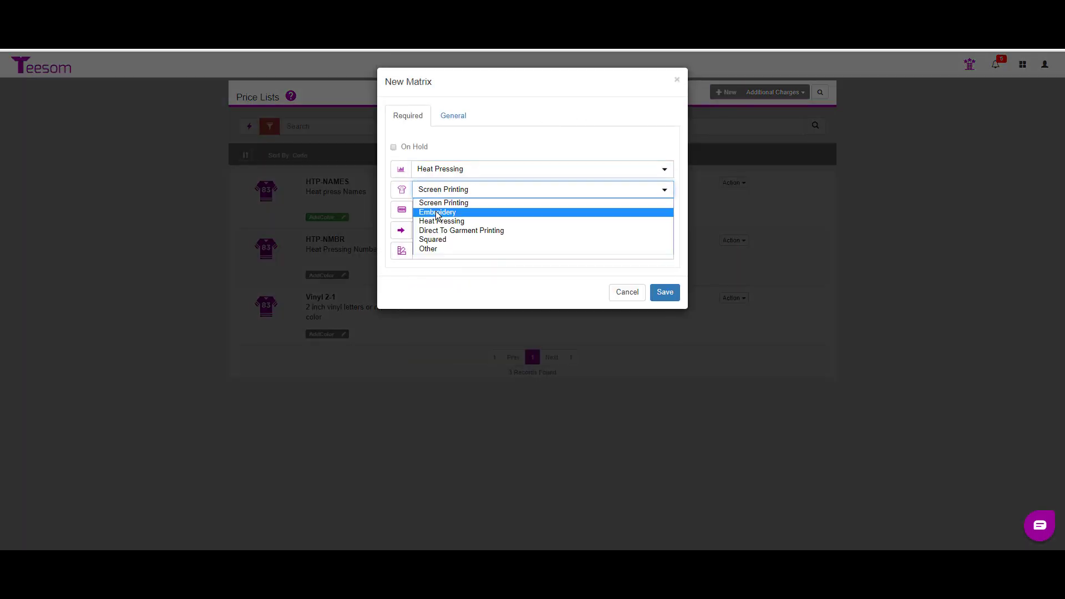
left_click(440, 210)
left_click(433, 212)
type("Vinyl")
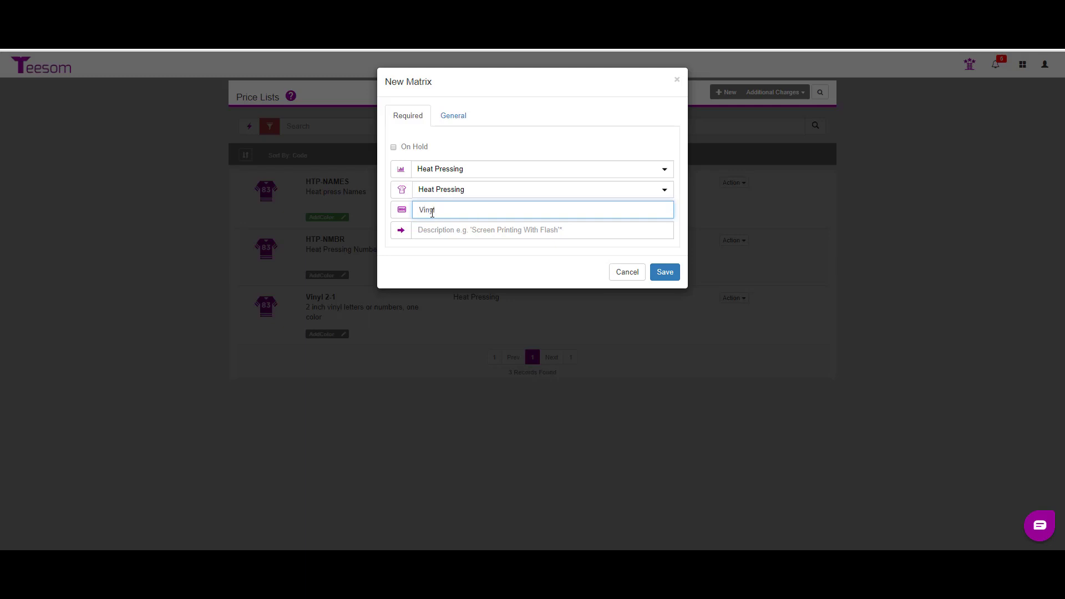
type(" 4-1")
key("Tab")
type("4")
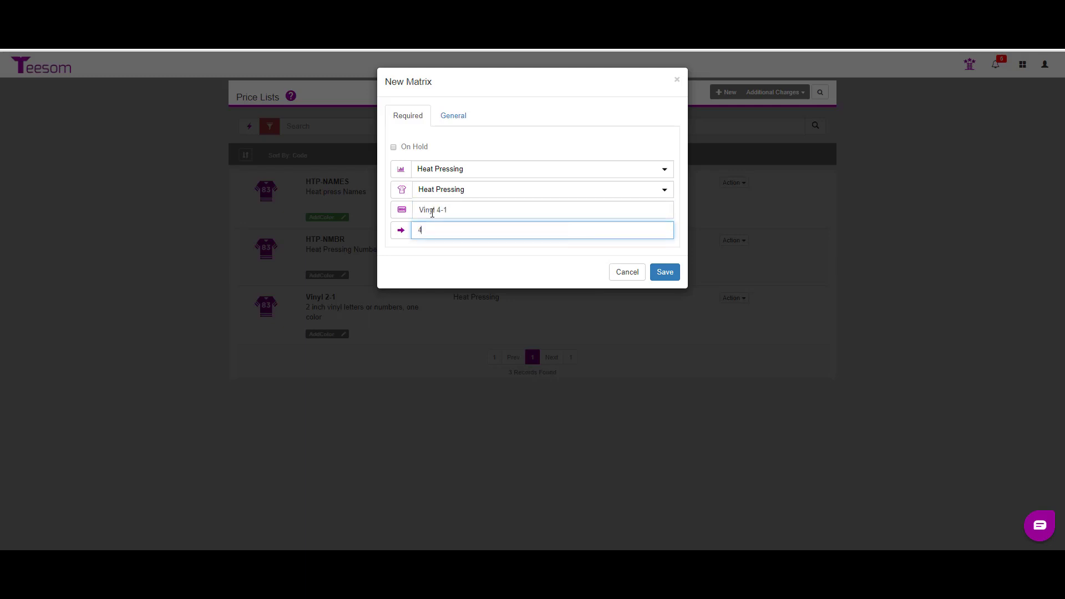
type(" inch vinyl letters or numbers, one color")
left_click(666, 272)
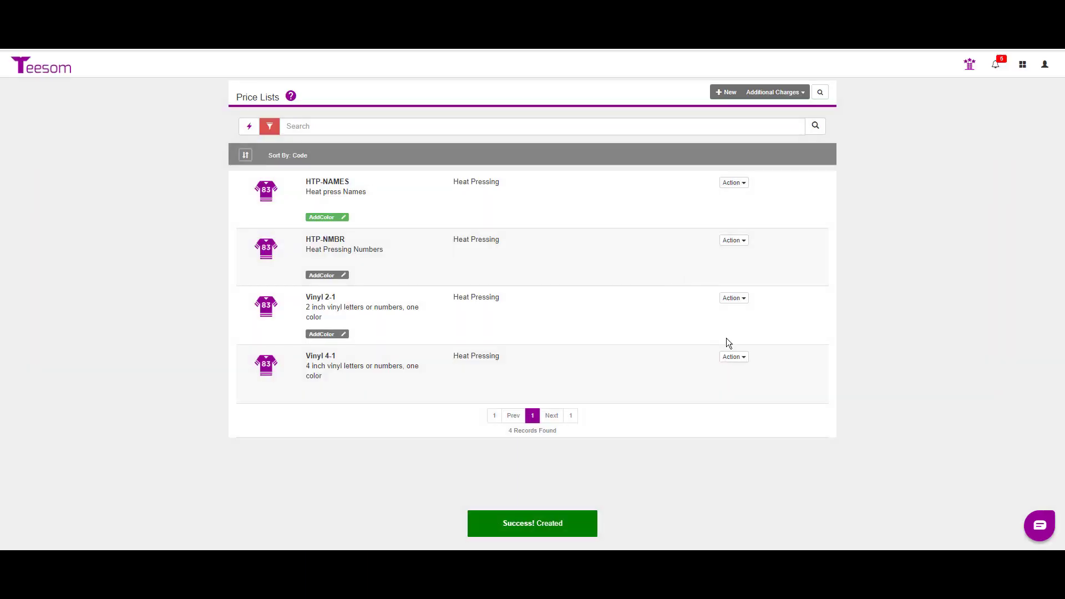
Add a cost row to the Vinyl 4-1 price list with minimum quantity 0 and amount .25, and save the cost
left_click(734, 357)
left_click(731, 395)
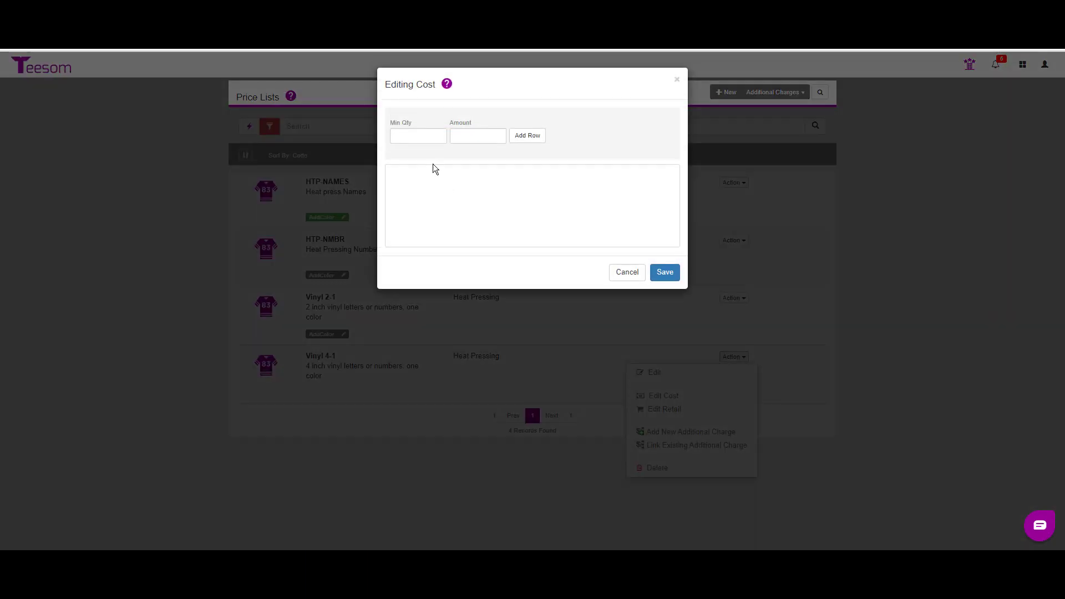
type("0")
key("Tab")
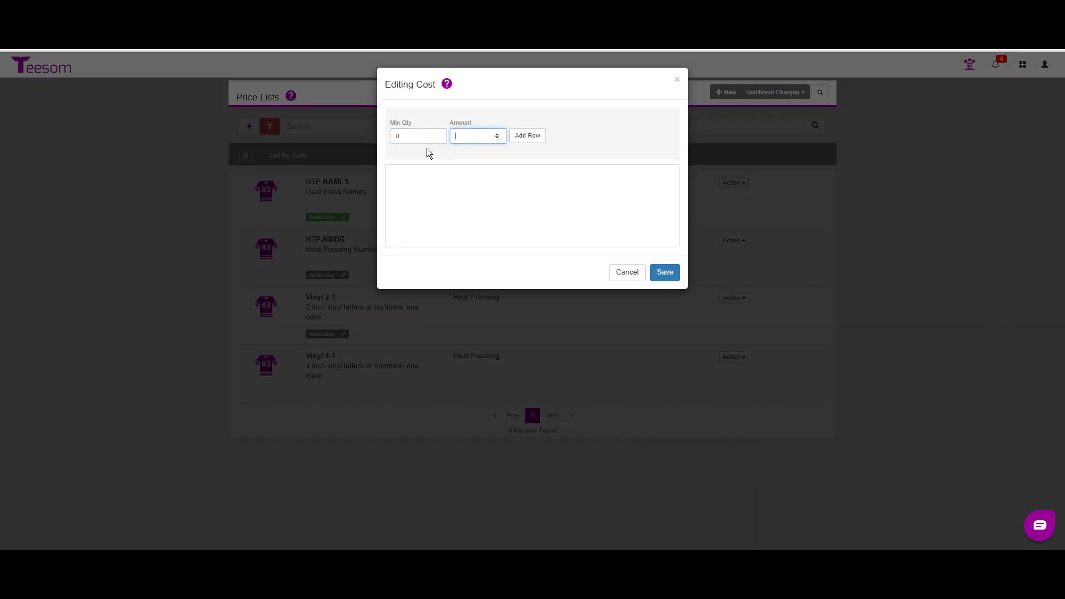
type(".25")
left_click(531, 137)
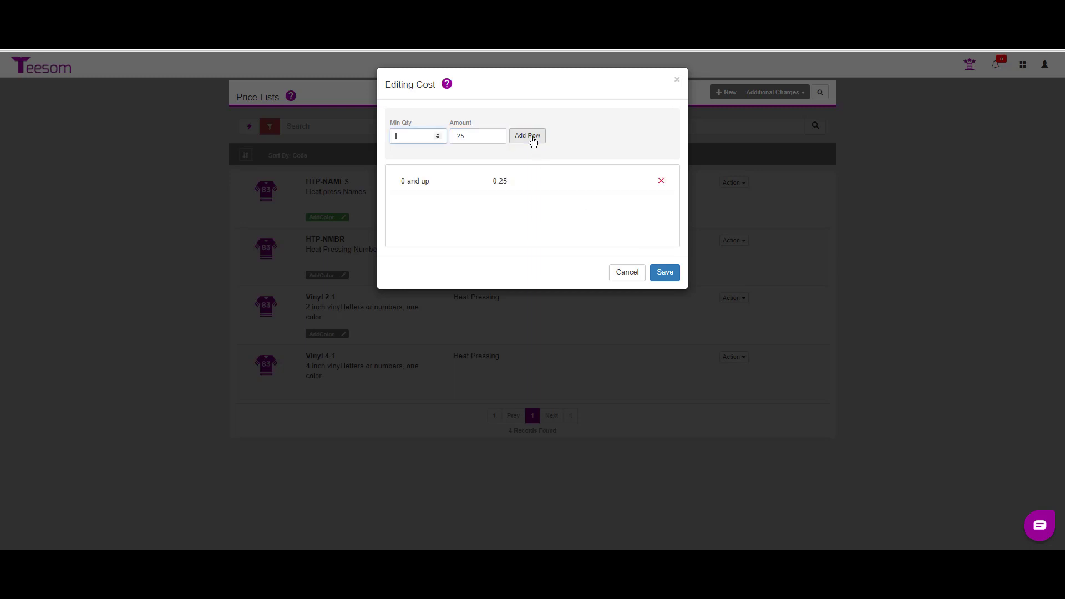
left_click(666, 272)
Add a retail price row to Vinyl 4-1 with minimum quantity 0 and amount 5.50
left_click(734, 357)
left_click(675, 415)
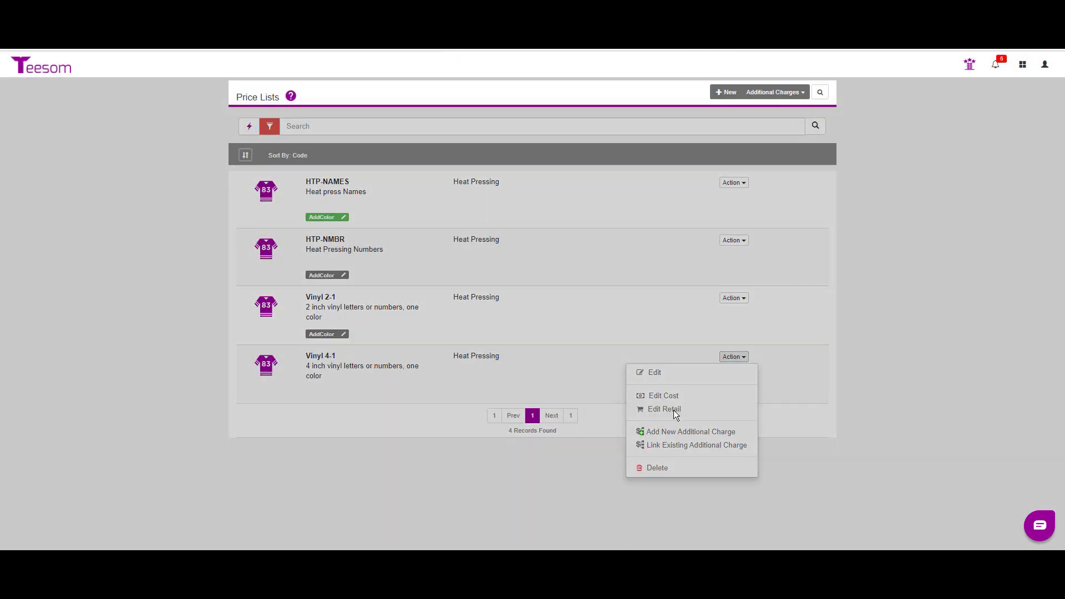
type("0")
key("Tab")
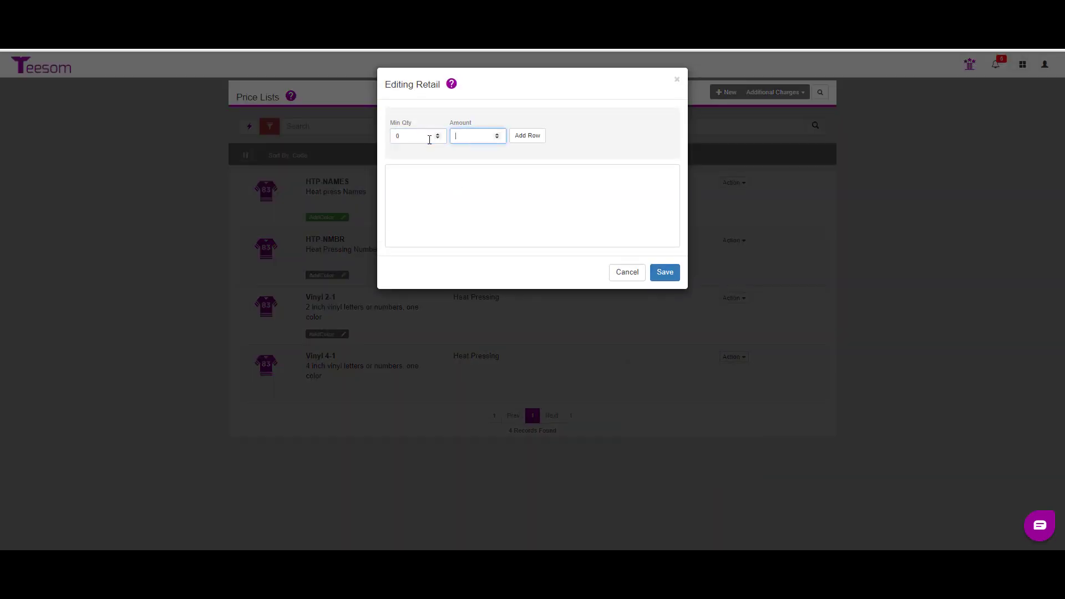
type("5.50")
left_click(542, 136)
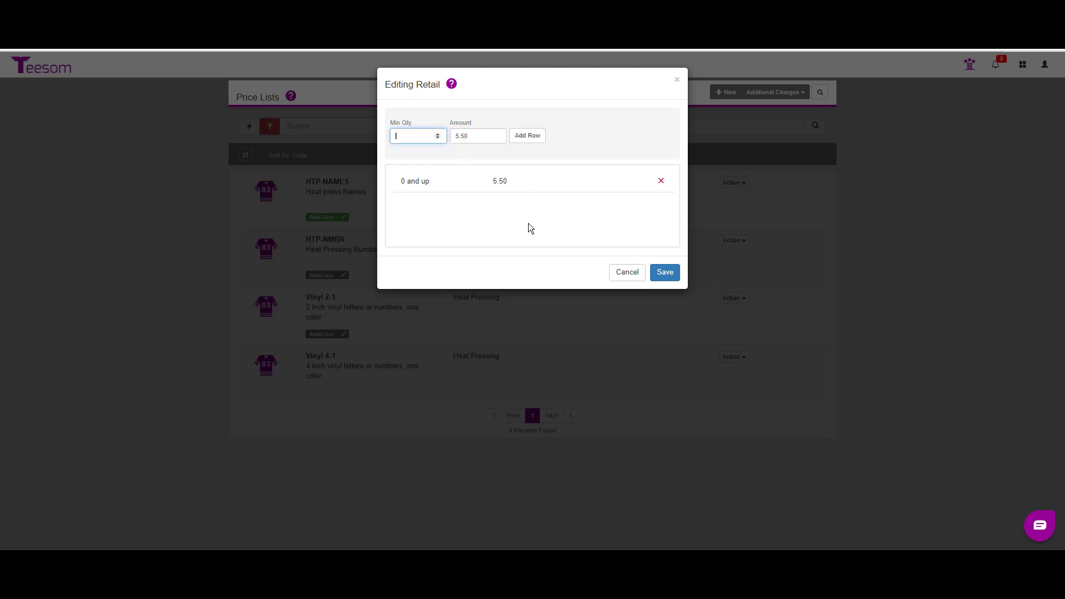
Add a second retail quantity break to Vinyl 4-1 with minimum quantity 24 and amount 5.00
type("24")
key("Tab")
type("5.")
left_click(530, 136)
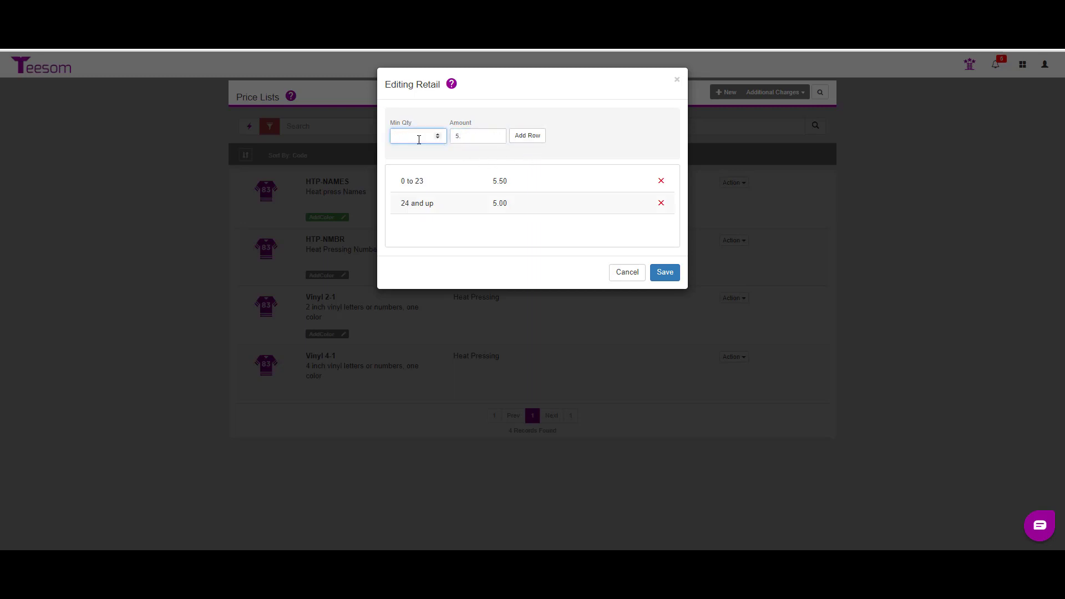
Add a third retail quantity break to Vinyl 4-1 with minimum quantity 48 and amount 4.50, and save the retail prices
type("48")
key("Tab")
type("4")
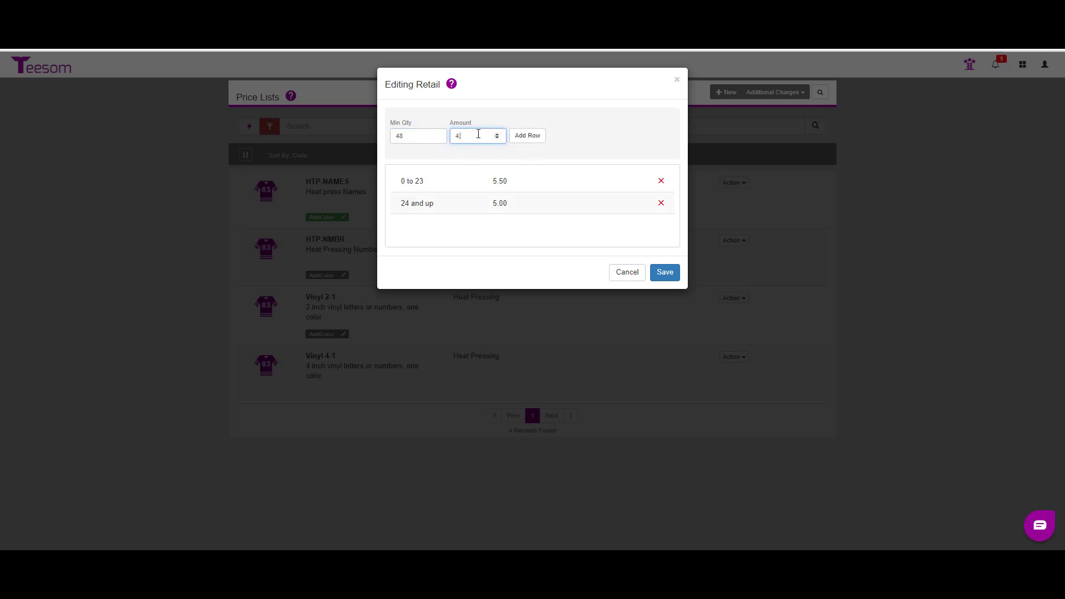
type(".50")
left_click(527, 136)
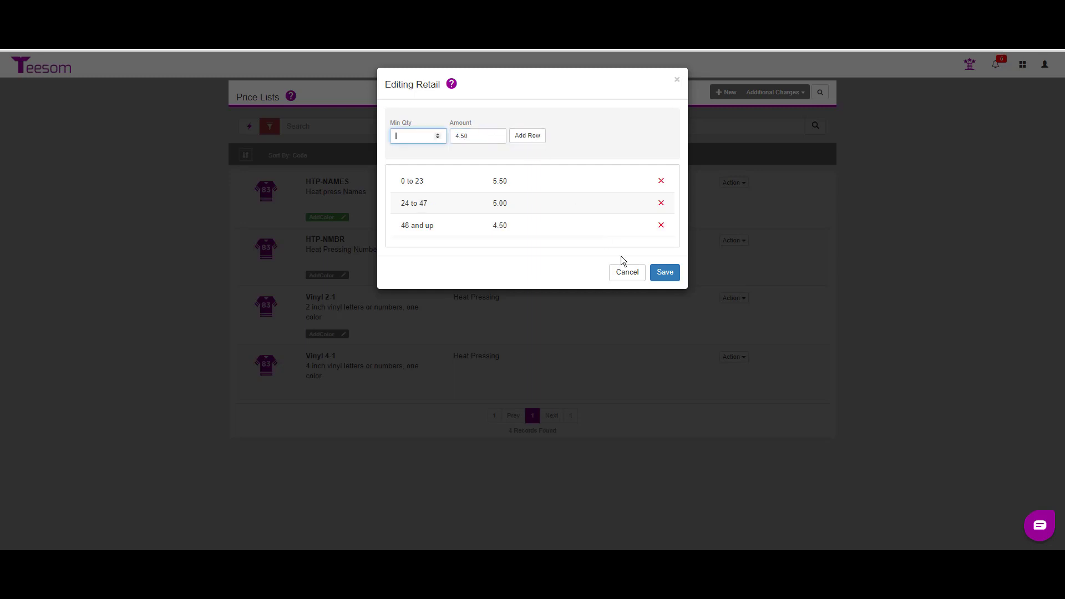
left_click(665, 272)
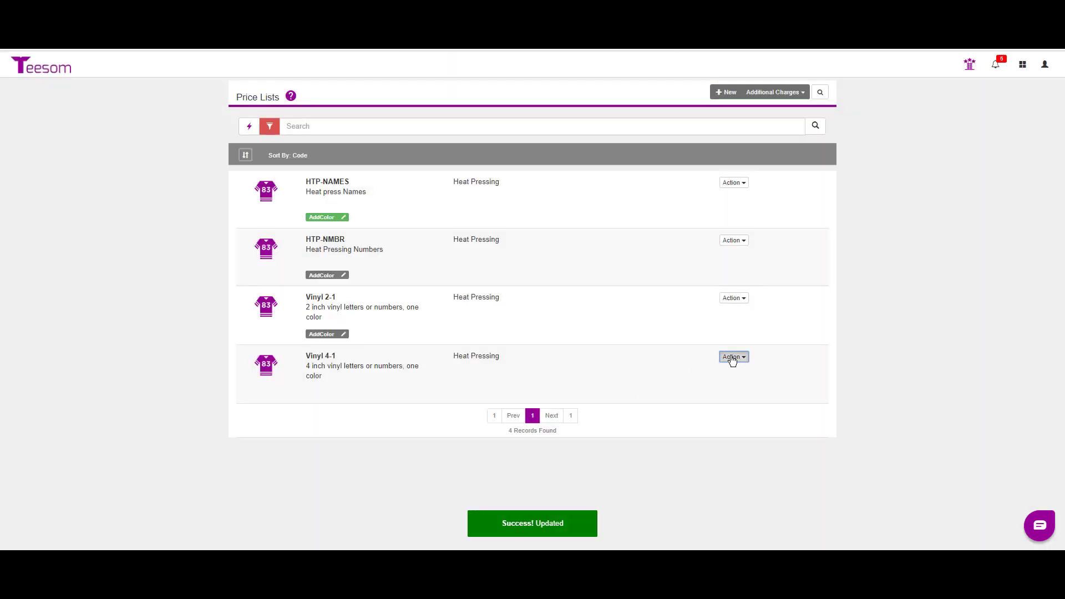
Link AddColor to Vinyl 4-1, added by default, with cost .25, retail .5 and an Imprint Count link, and save
left_click(734, 357)
left_click(728, 448)
left_click(261, 435)
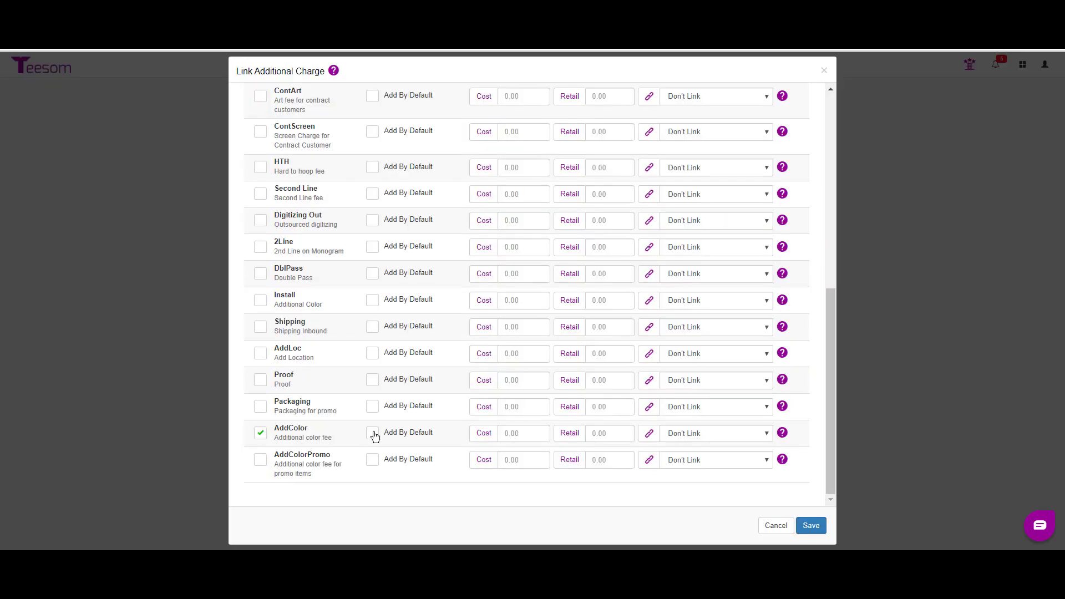
left_click(372, 433)
left_click(523, 433)
type(".25")
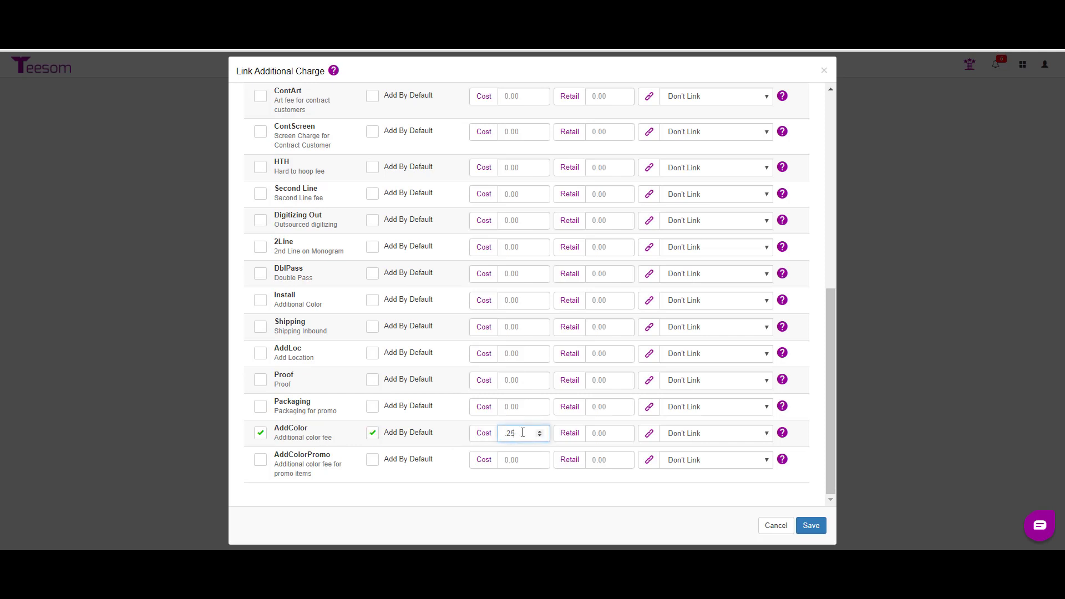
key("Tab")
type(".5")
left_click(763, 439)
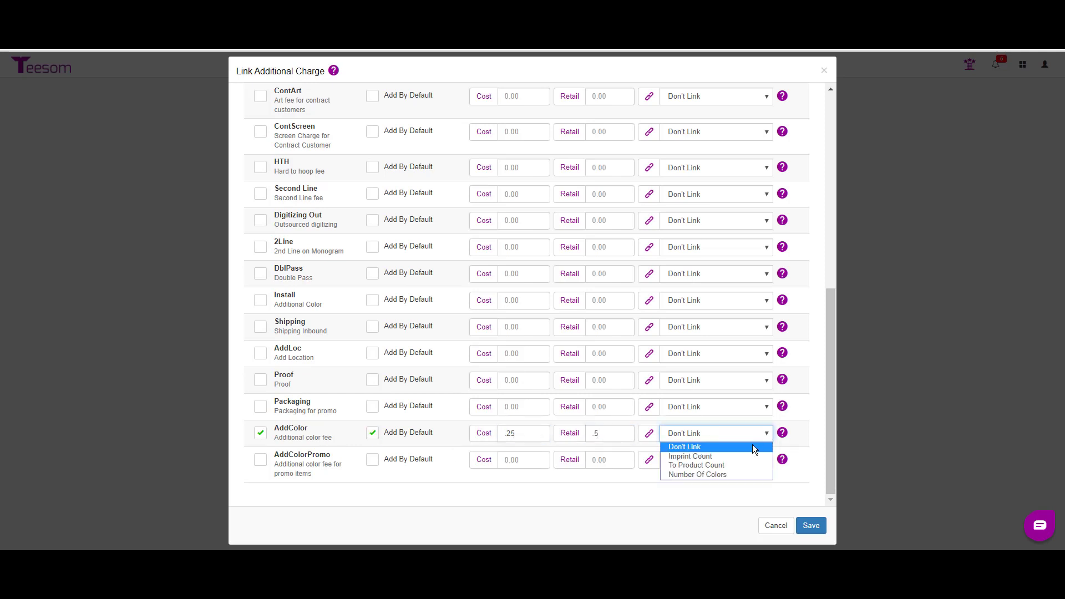
left_click(749, 455)
left_click(814, 530)
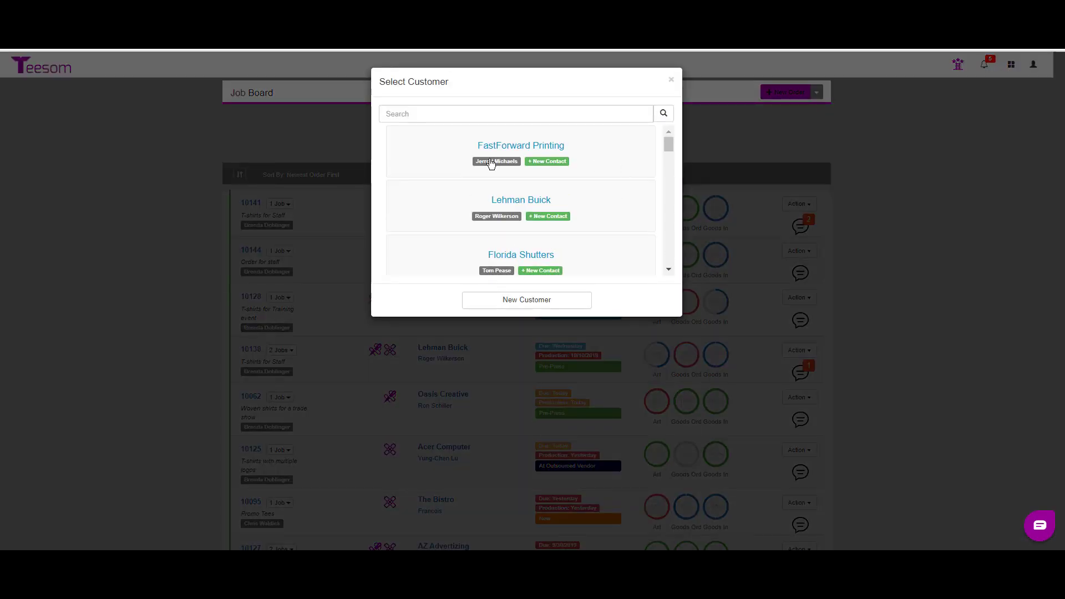
Start a quote for the existing FastForward Printing contact and add a new job named "Heat Press Jerseys"
left_click(491, 162)
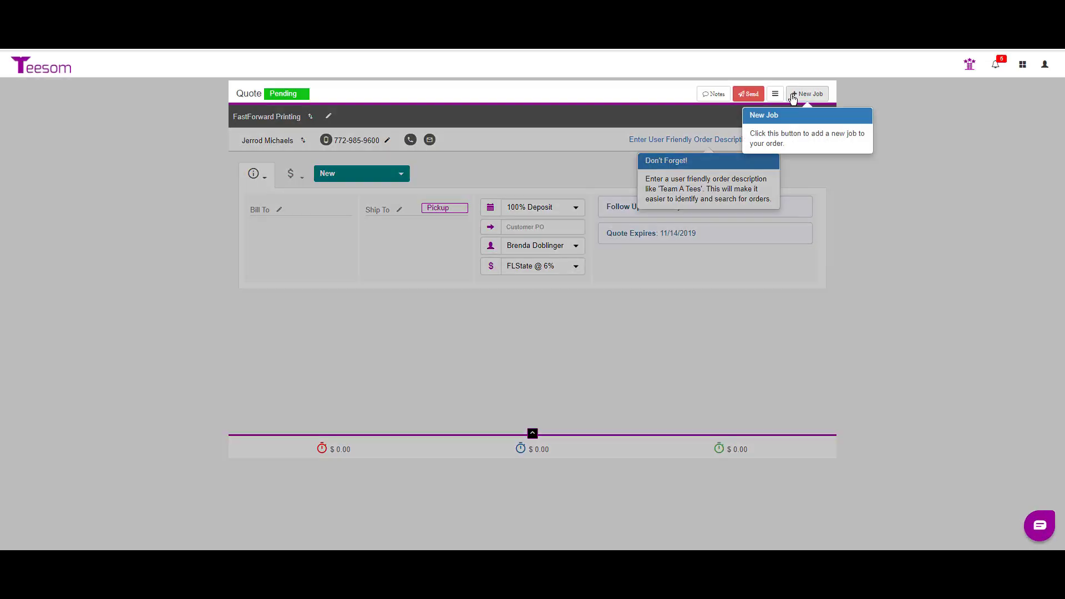
left_click(793, 98)
type("Heat Press")
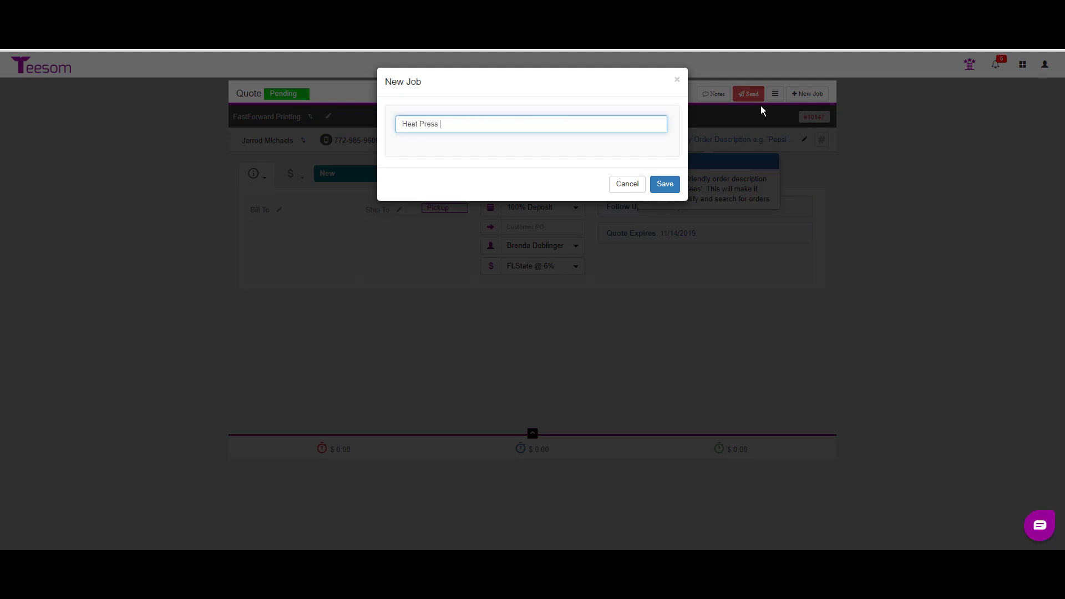
type(" Jerseys")
left_click(664, 184)
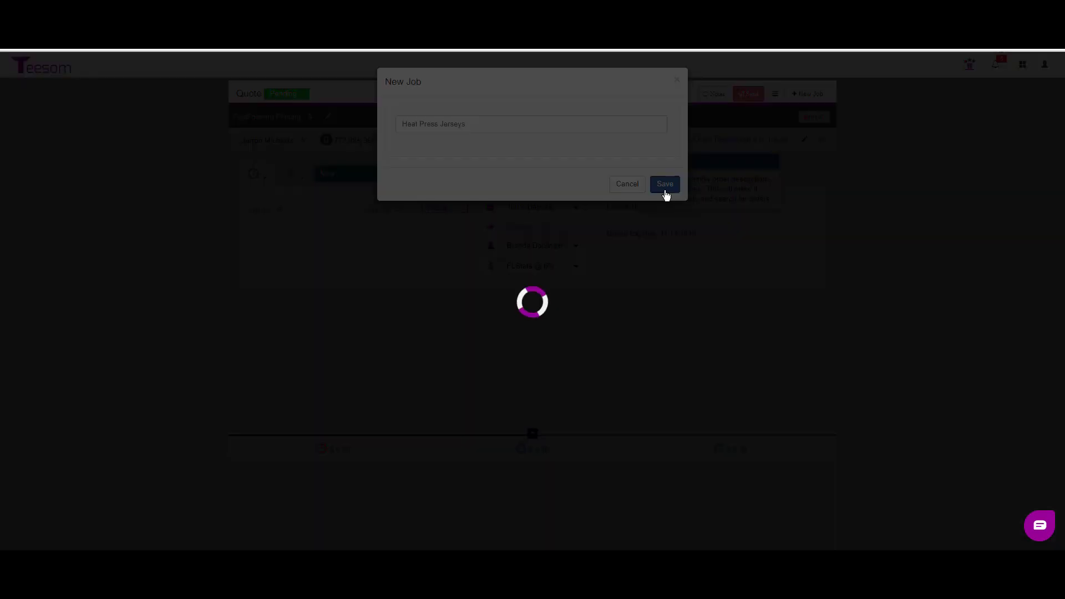
Set the quote's order description to "Heat Press Jerseys for staff" and save it
left_click(804, 140)
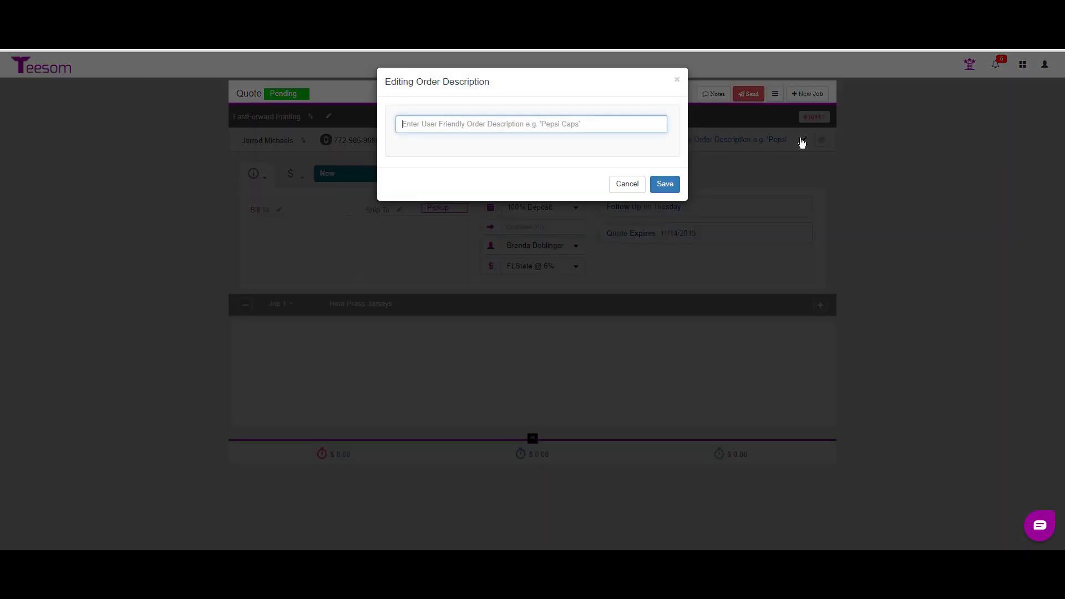
type("Heat Press Jerseys for staff")
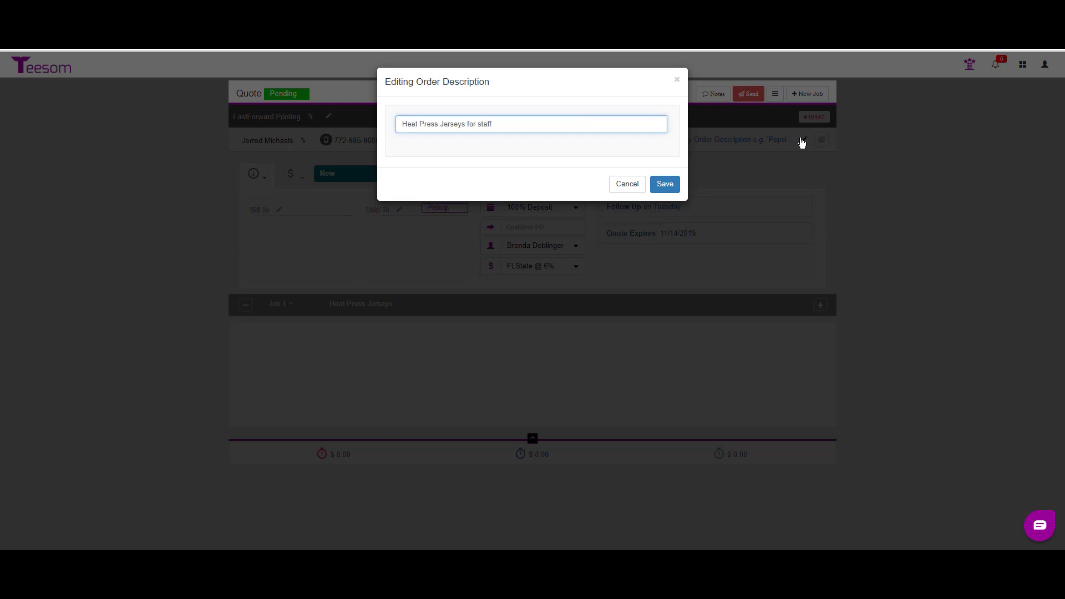
left_click(664, 184)
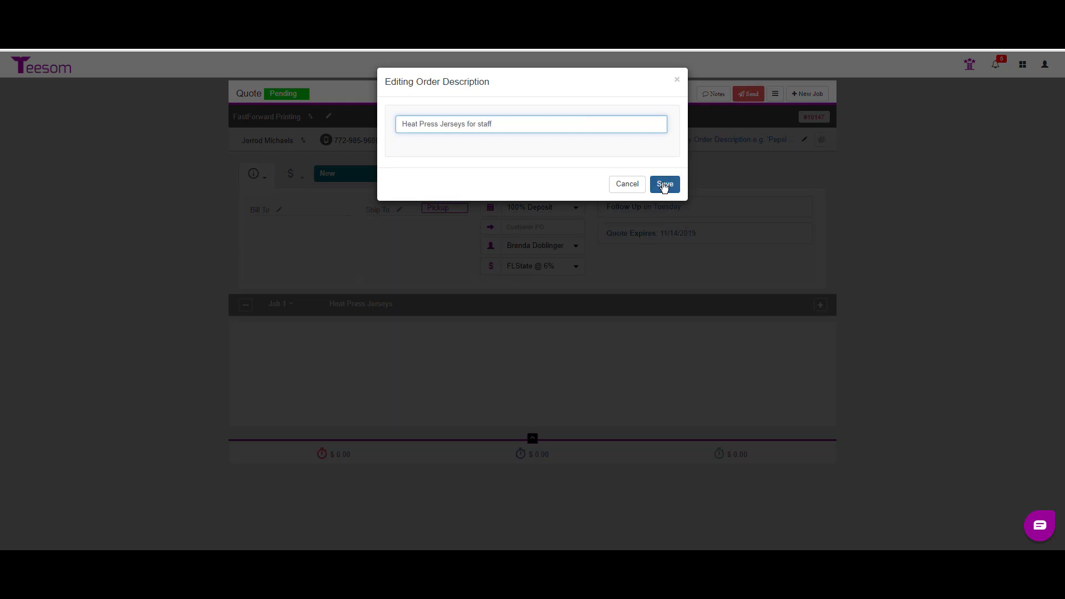
Start adding a product to Job 1, search the catalogs for "Jersey", and choose 05050BP Men's Keeper Vintage Jersey
left_click(821, 305)
left_click(803, 327)
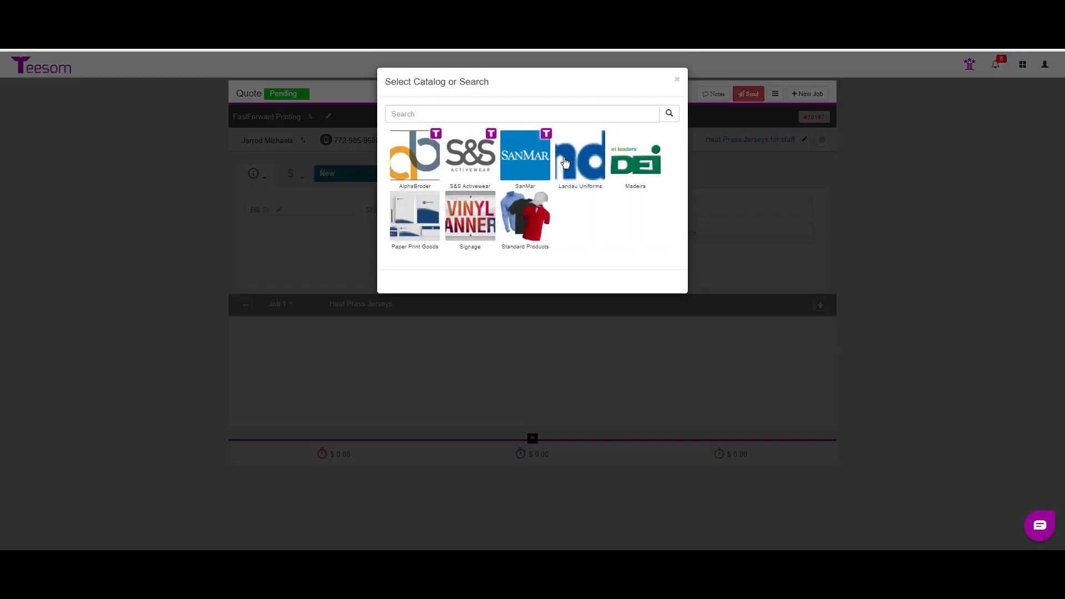
type("Jersey")
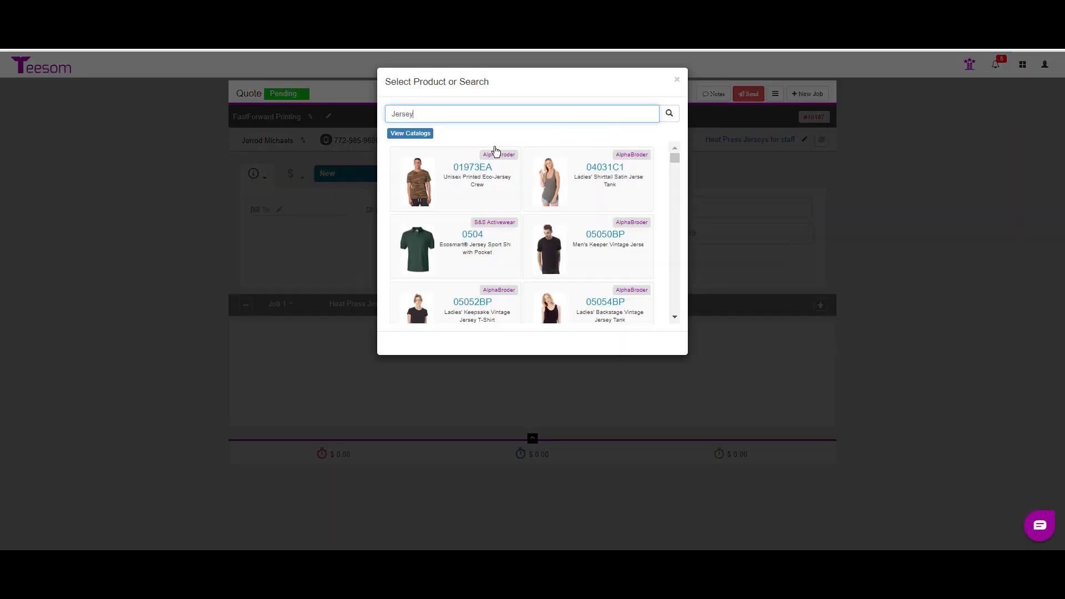
left_click(601, 262)
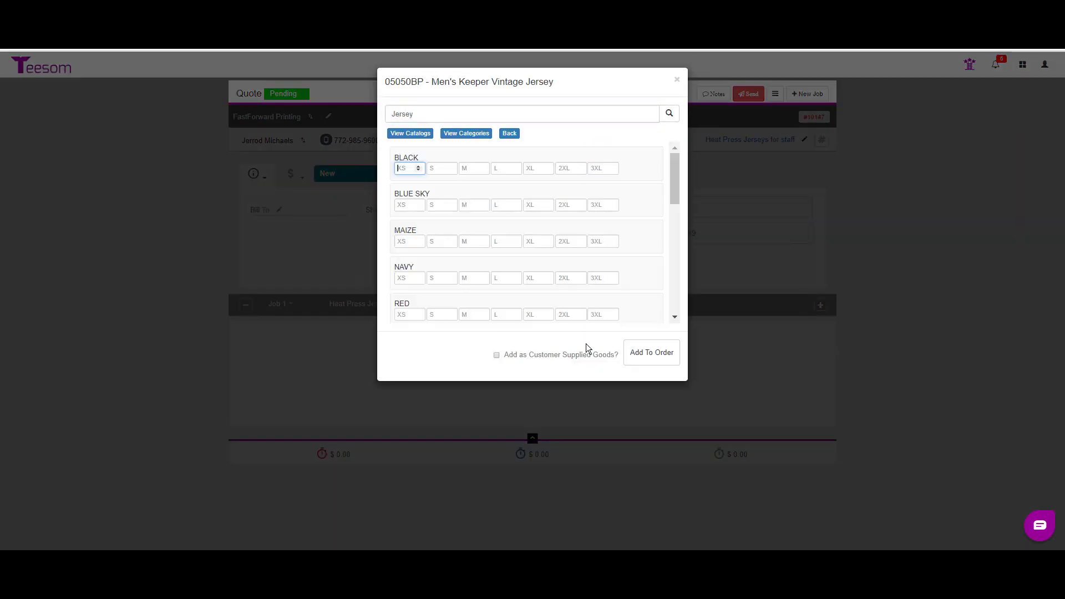
Enter black jersey quantities of 2 S, 5 M, 5 L, 5 XL and 5 2XL, and add them to the order
key("Tab")
type("5")
key("Tab")
type("5")
key("Tab")
type("5")
key("Tab")
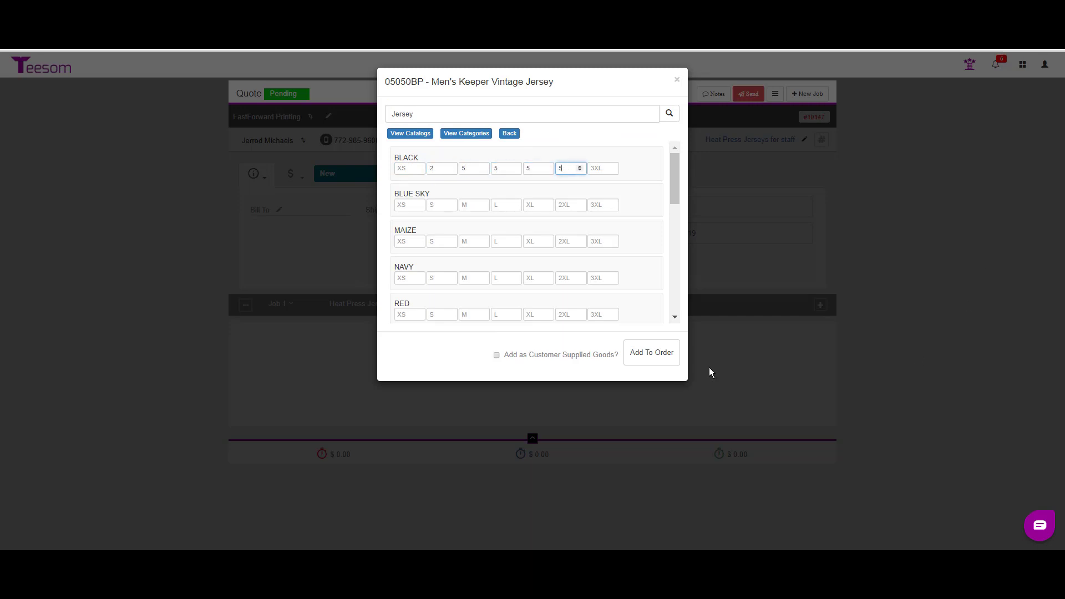
left_click(652, 353)
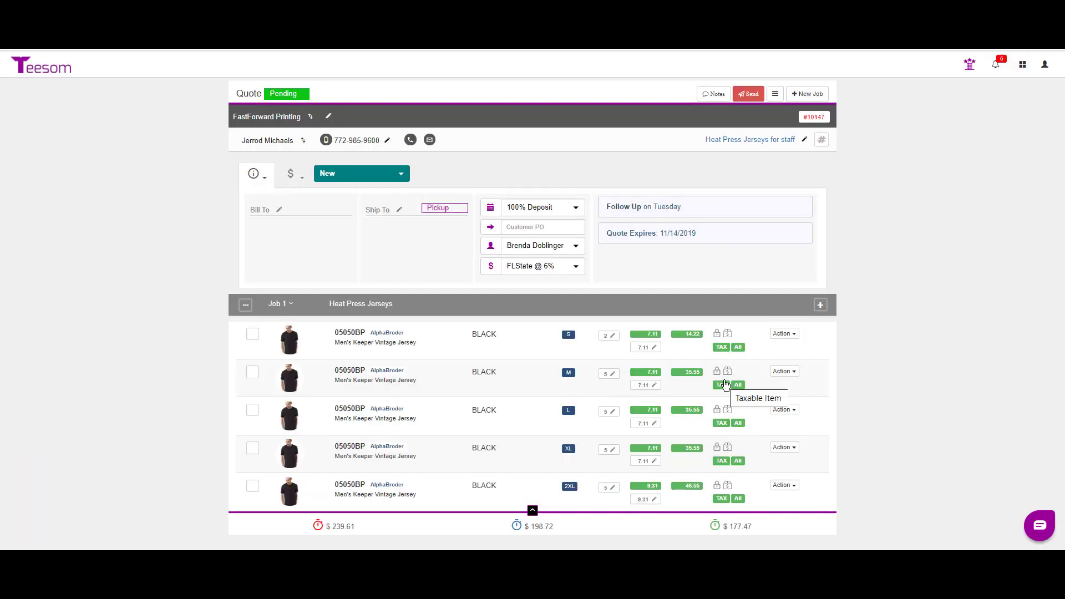
Start a new imprint in Job 1 described as "Heat Press Names on Jerseys" with the location Full Back
left_click(820, 305)
left_click(768, 381)
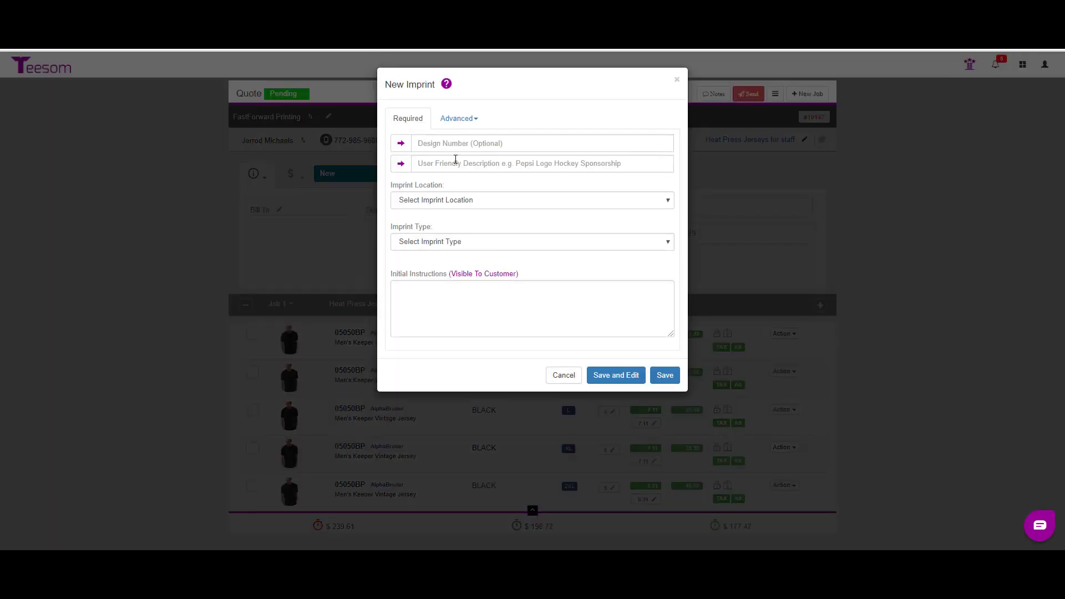
left_click(456, 161)
type("He")
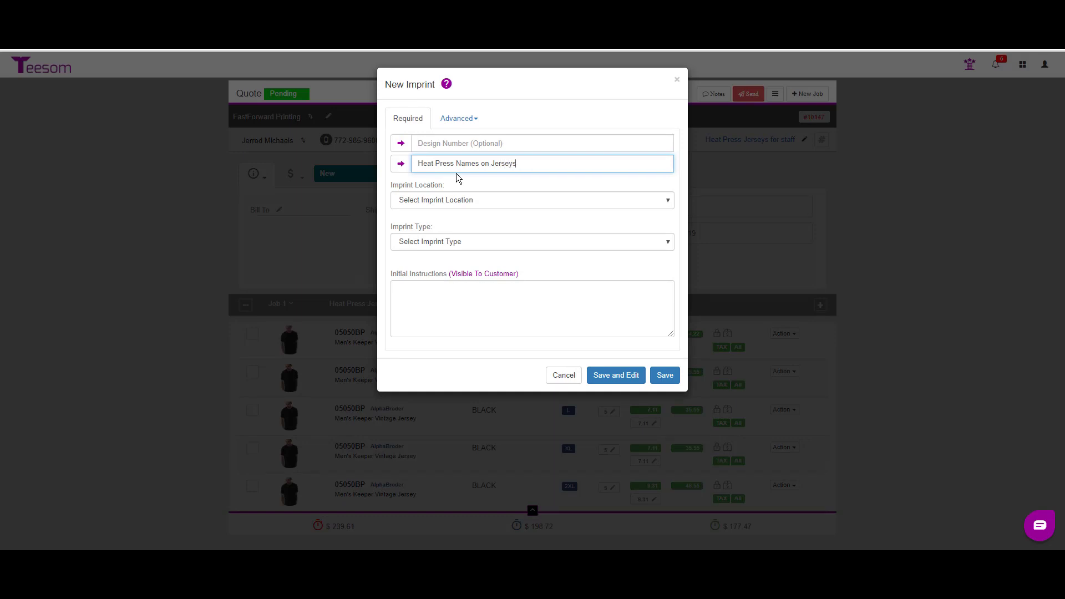
type("at Press Names on Jerseys")
left_click(456, 201)
left_click(458, 277)
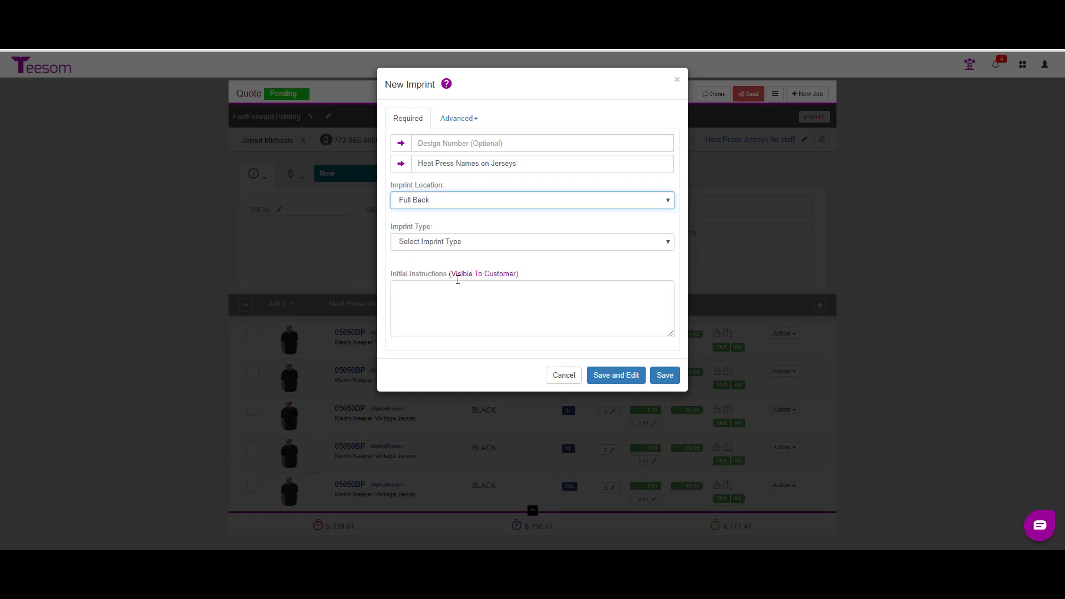
Set the imprint type to Heat Pressing with the HTP-NAMES price list, and save the imprint
left_click(429, 243)
left_click(427, 283)
left_click(428, 291)
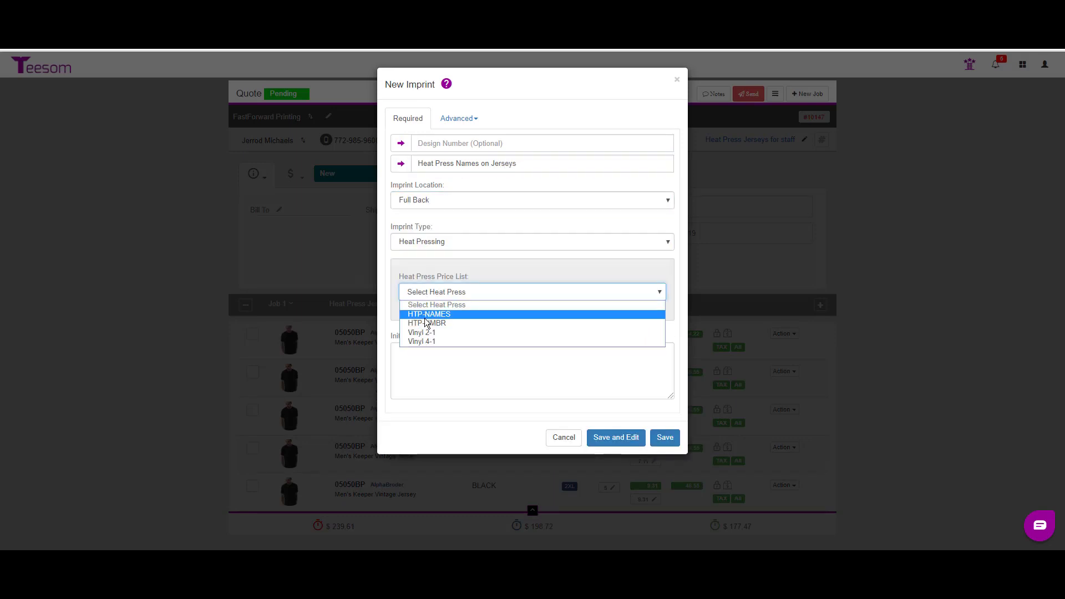
left_click(427, 320)
left_click(665, 437)
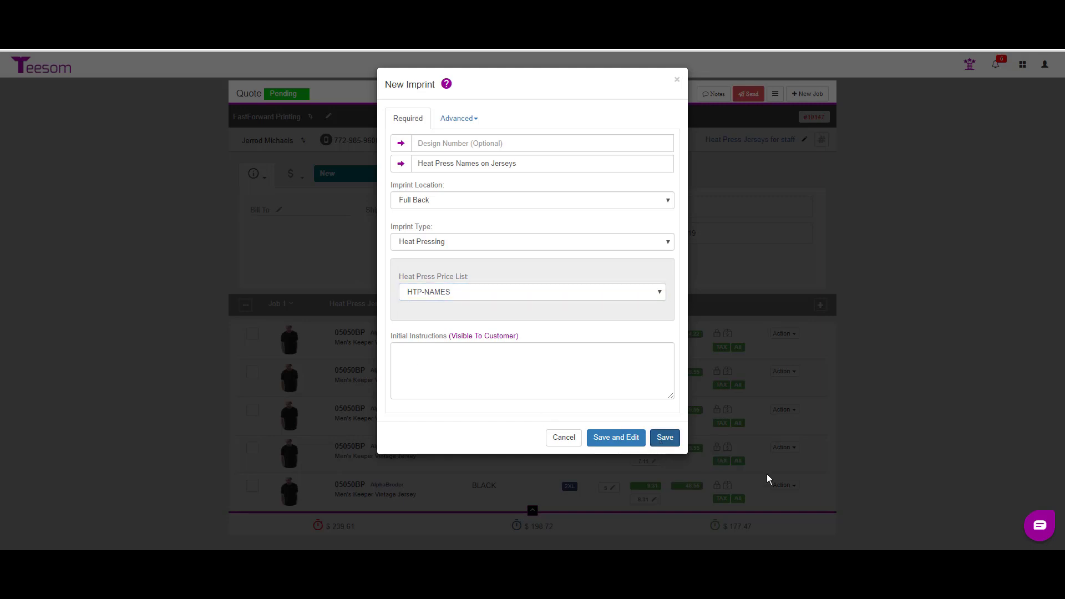